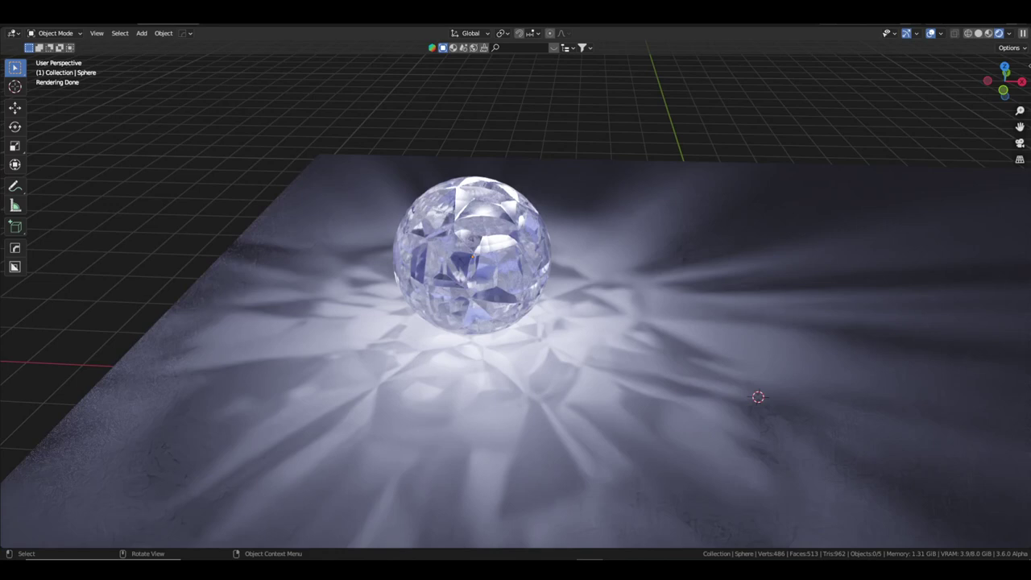
# Step: Orbit to a more top-down view and move the sphere to a new raised position
pyautogui.moveTo(585, 295); pyautogui.dragTo(623, 280, button='middle')
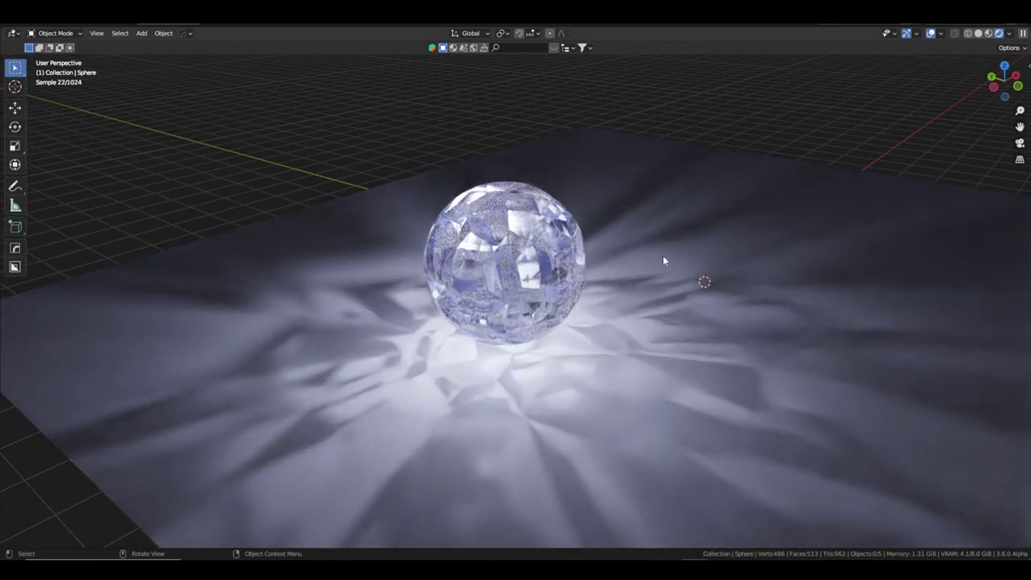
pyautogui.scroll(-5, 651, 266)
pyautogui.moveTo(648, 270)
pyautogui.mouseDown(button='middle')
pyautogui.moveTo(513, 274)
pyautogui.moveTo(618, 235)
pyautogui.moveTo(631, 253)
pyautogui.mouseUp(button='middle')
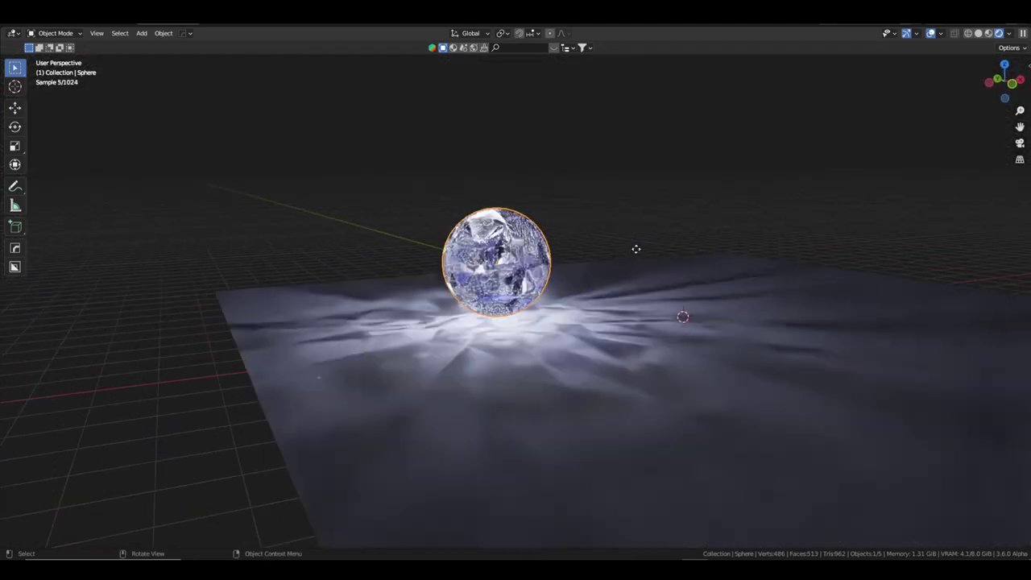
pyautogui.press('g')
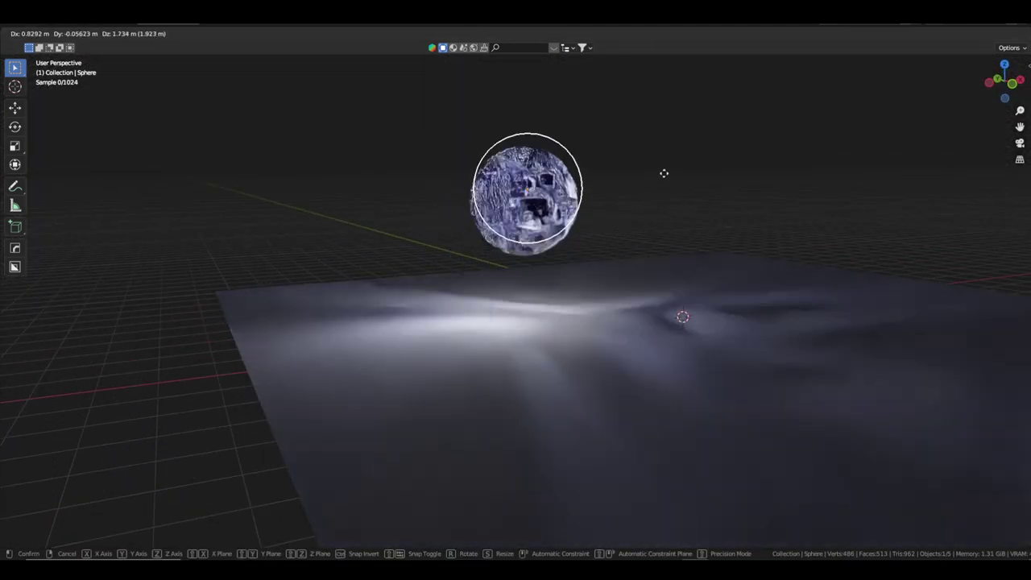
pyautogui.click(634, 232)
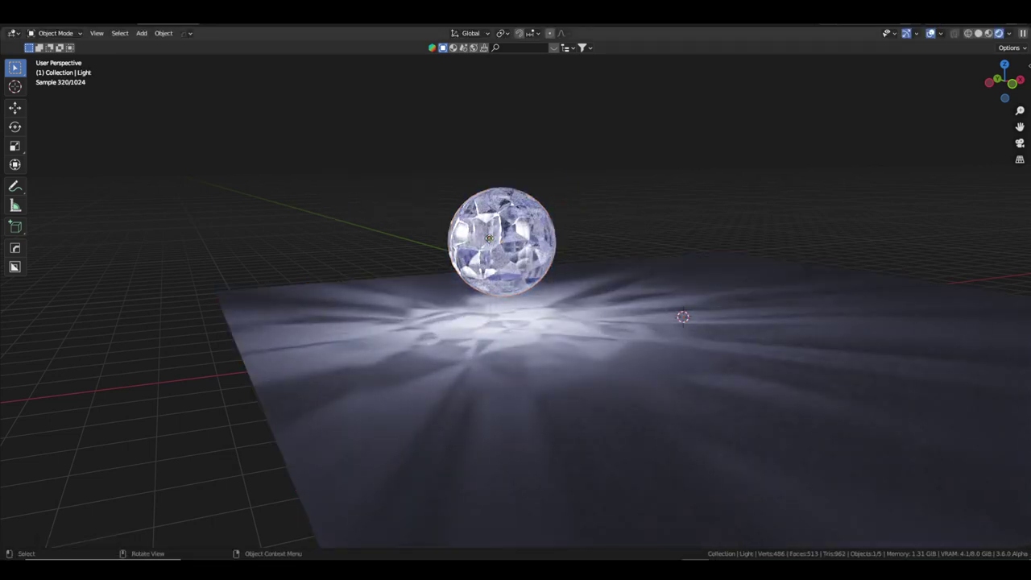
# Step: Reposition the light so it sits low above the sphere
pyautogui.press('g')
pyautogui.click(515, 176)
pyautogui.press('g')
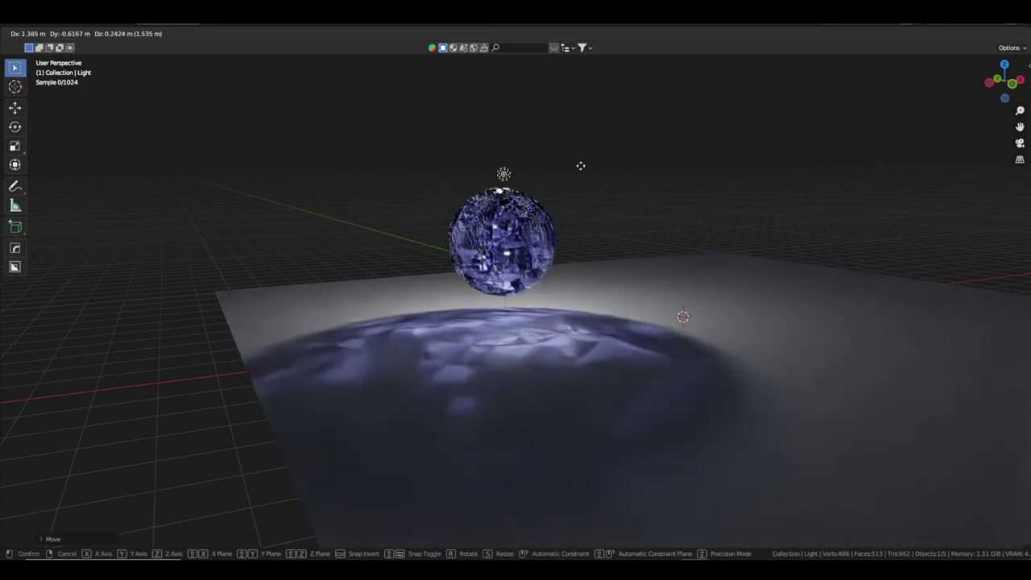
pyautogui.moveTo(589, 209); pyautogui.dragTo(538, 231, button='middle')
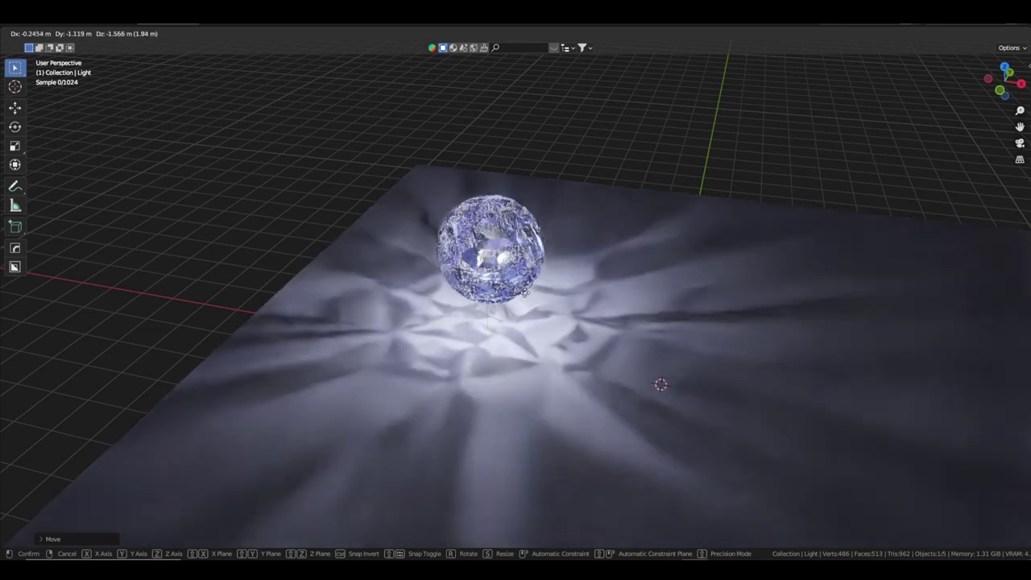
pyautogui.click(530, 290)
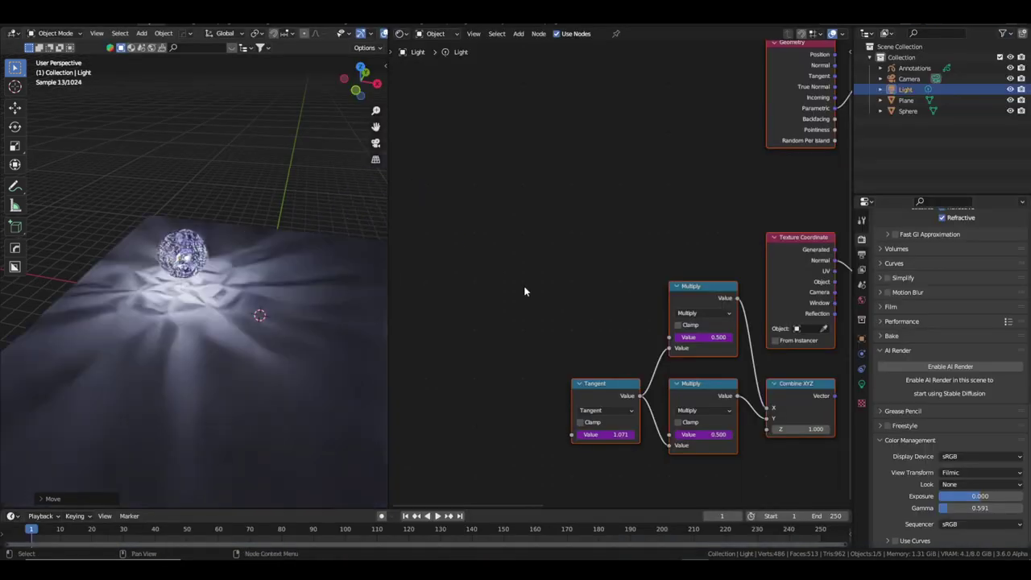
# Step: Switch a pane to the Shader Editor and select the sphere to show its material nodes
pyautogui.scroll(-3, 528, 290)
pyautogui.click(403, 34)
pyautogui.click(184, 251)
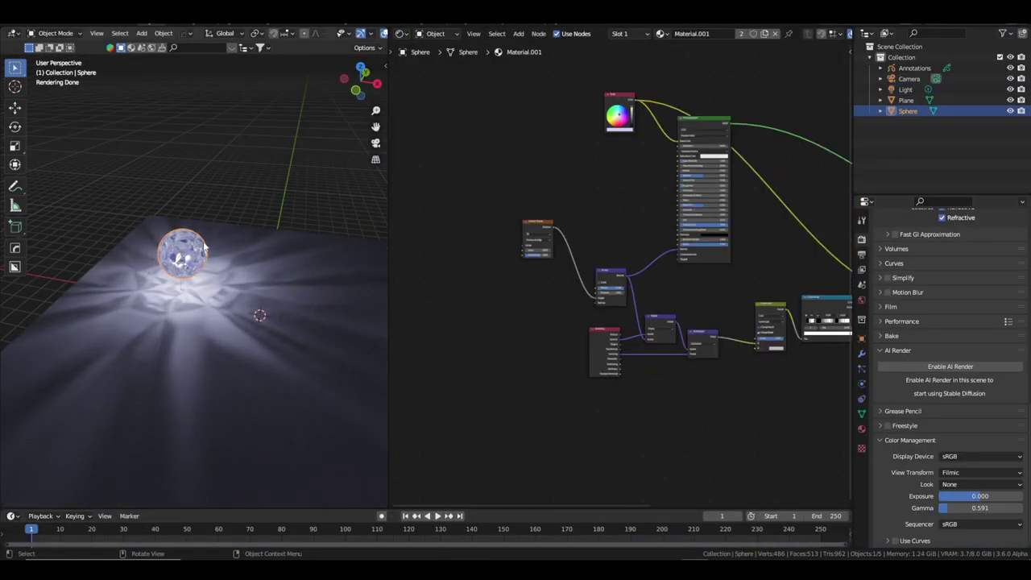
# Step: Swap Material.001 for a new Material.003 and spread out its Principled BSDF and Material Output nodes
pyautogui.press('KP_Decimal')
pyautogui.click(775, 33)
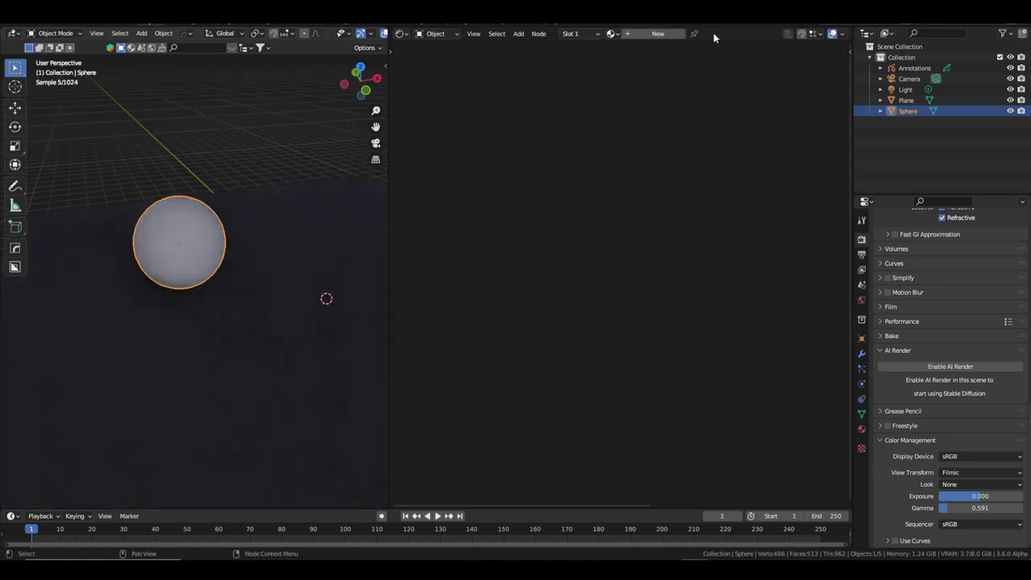
pyautogui.click(658, 35)
pyautogui.press('Home')
pyautogui.scroll(1, 636, 306)
pyautogui.scroll(2, 648, 323)
pyautogui.scroll(1, 636, 290)
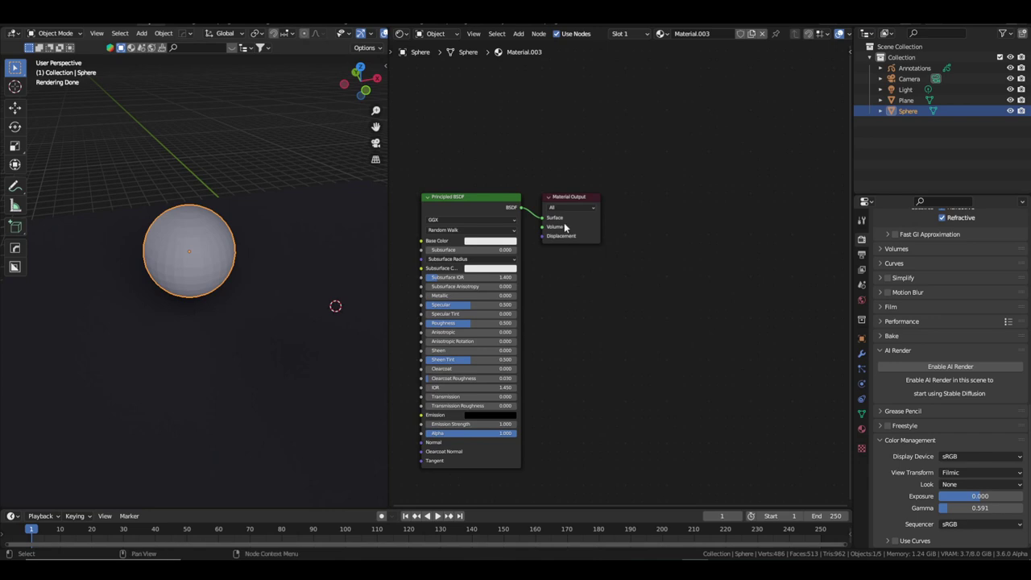
pyautogui.moveTo(565, 229); pyautogui.dragTo(750, 221)
pyautogui.moveTo(391, 210); pyautogui.dragTo(230, 214)
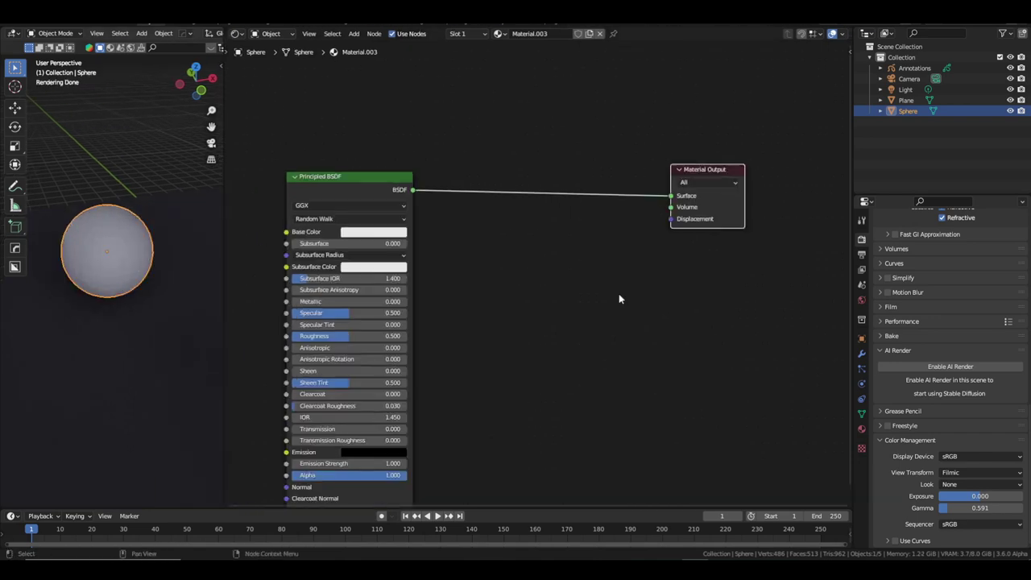
pyautogui.scroll(2, 621, 294)
# Step: Insert a Mix Shader on the Principled BSDF–Material Output link
pyautogui.hotkey('shift', 'a')
pyautogui.click(644, 268)
pyautogui.write('Mi')
pyautogui.press('Down')
pyautogui.press('Down')
pyautogui.press('Return')
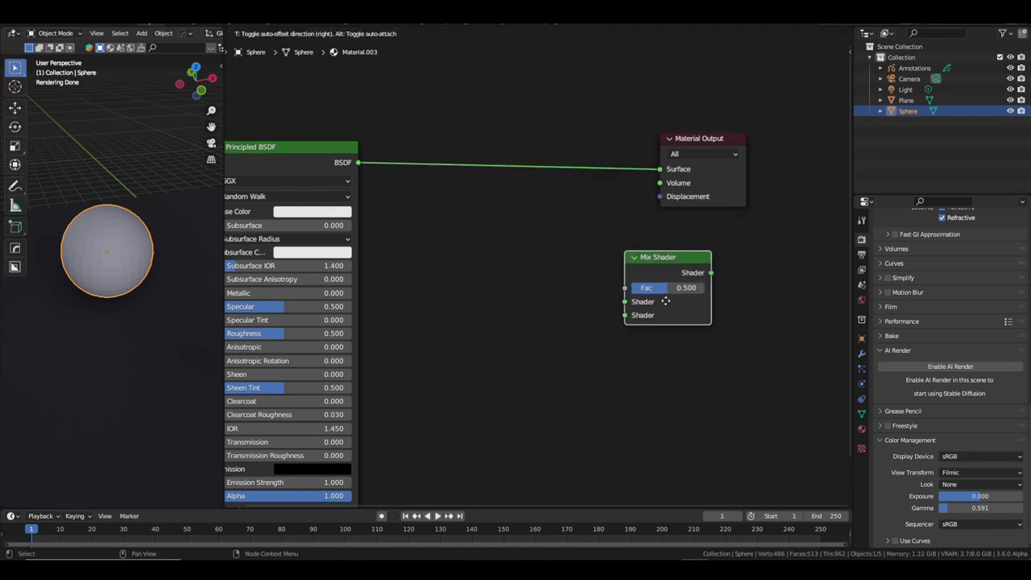
pyautogui.click(568, 258)
pyautogui.moveTo(567, 258); pyautogui.dragTo(628, 296, button='middle')
pyautogui.moveTo(624, 193); pyautogui.dragTo(634, 235)
# Step: Add a Light Path node and connect Is Shadow Ray to the Mix Shader's Fac
pyautogui.hotkey('shift', 'a')
pyautogui.click(580, 168)
pyautogui.write('LIGHT PA')
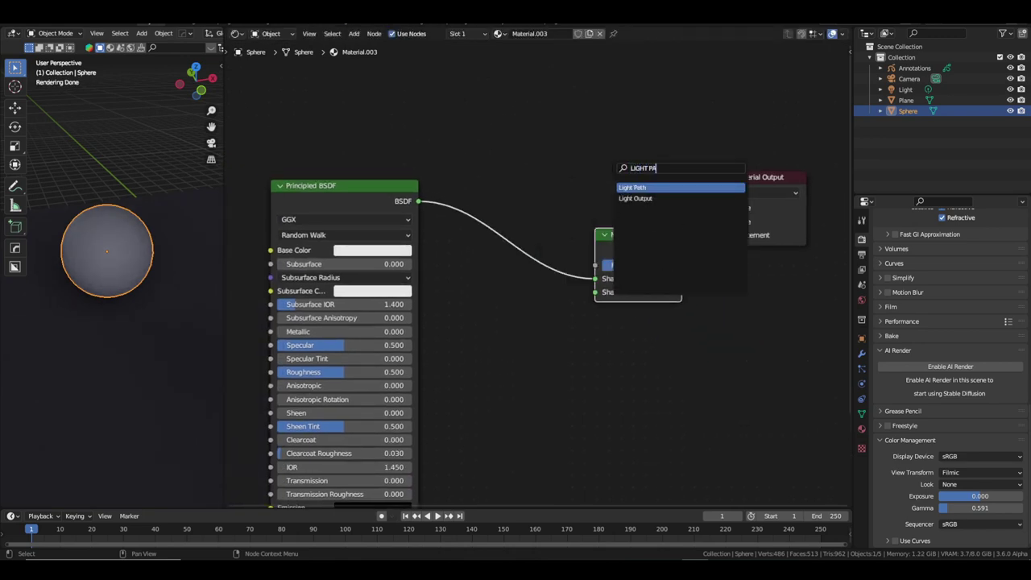
pyautogui.press('Return')
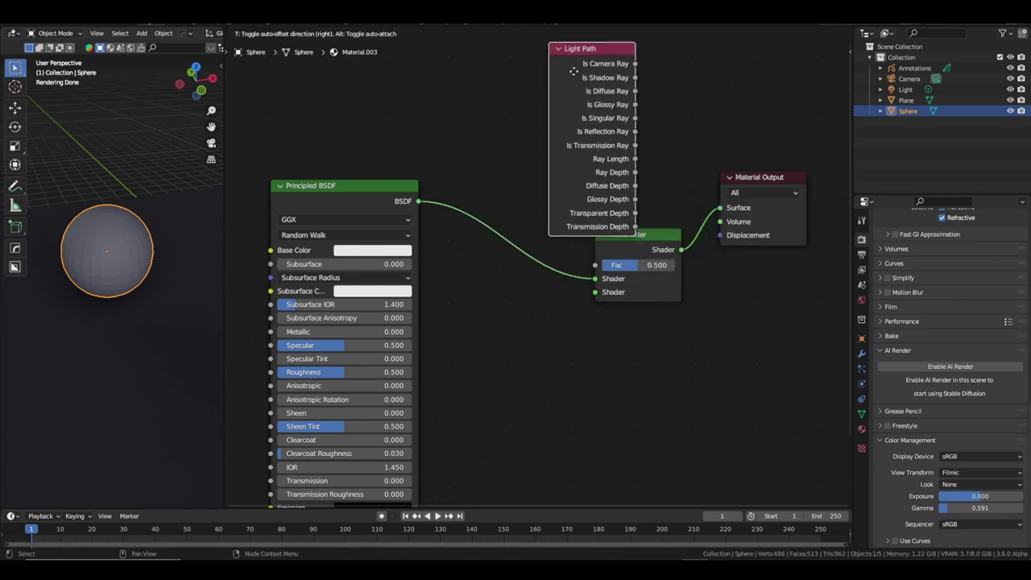
pyautogui.click(552, 103)
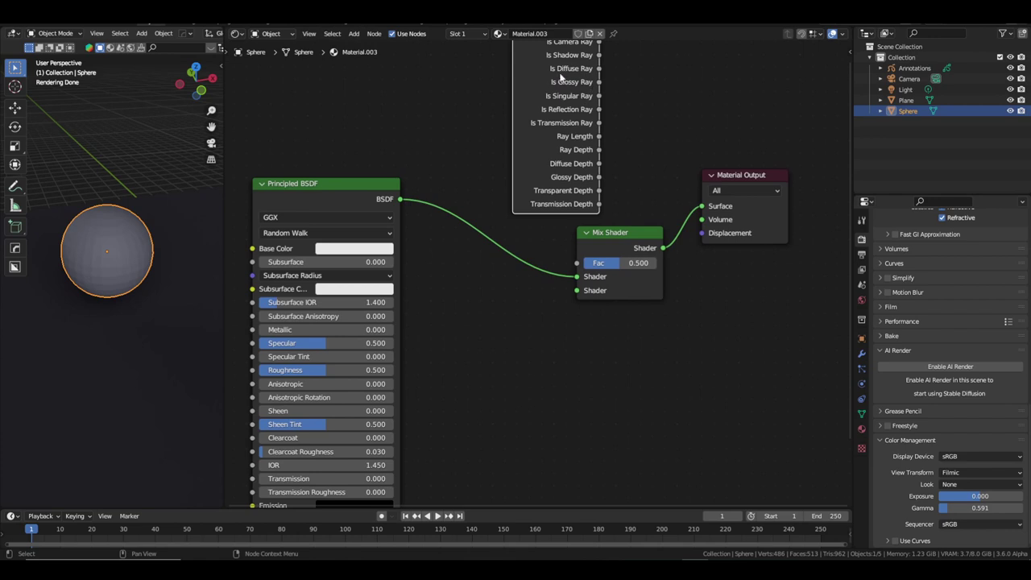
pyautogui.moveTo(561, 74); pyautogui.dragTo(566, 202, button='middle')
pyautogui.scroll(1, 566, 203)
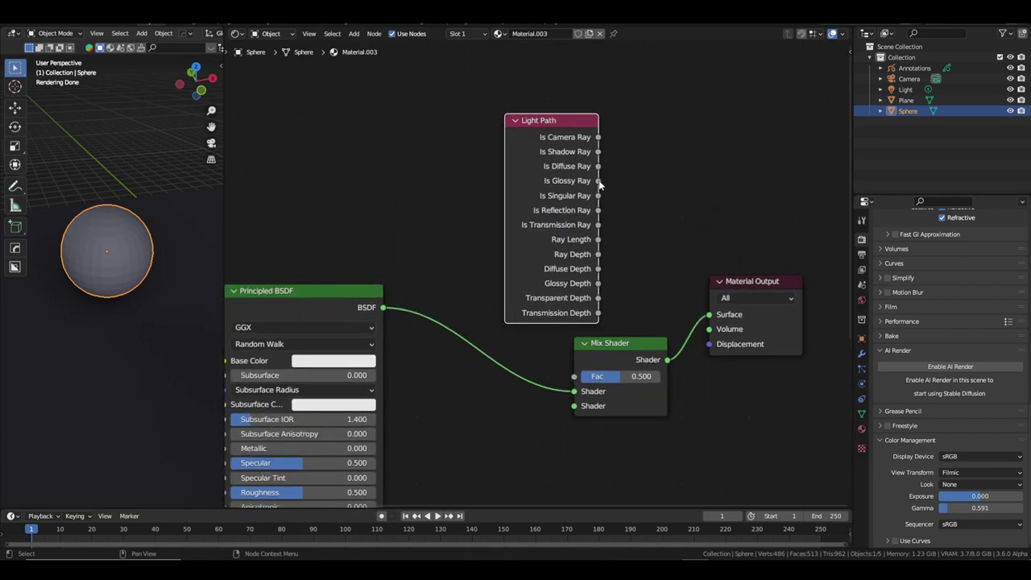
pyautogui.moveTo(598, 153); pyautogui.dragTo(591, 328)
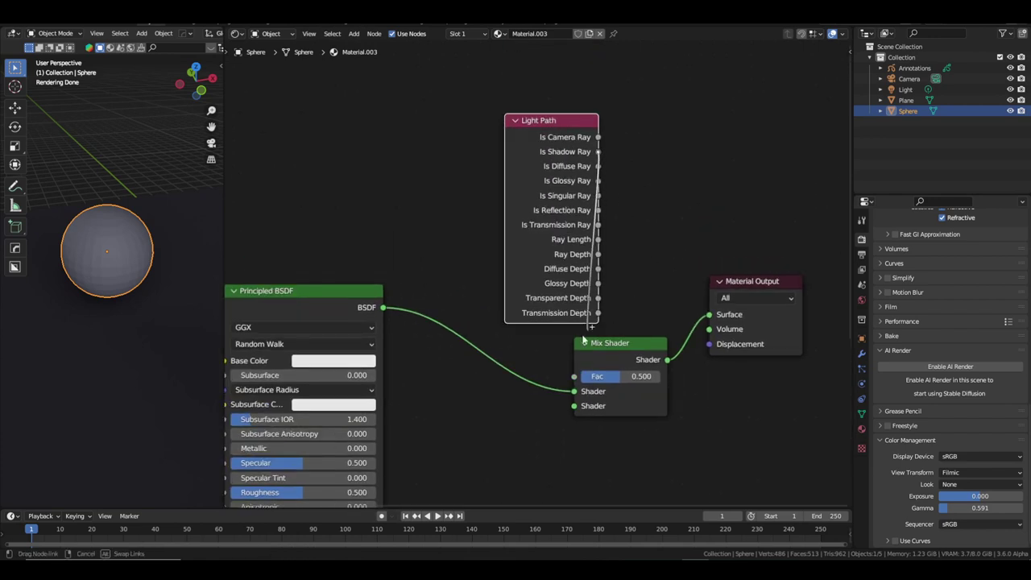
pyautogui.moveTo(572, 378); pyautogui.dragTo(573, 376)
pyautogui.moveTo(551, 129); pyautogui.dragTo(458, 68)
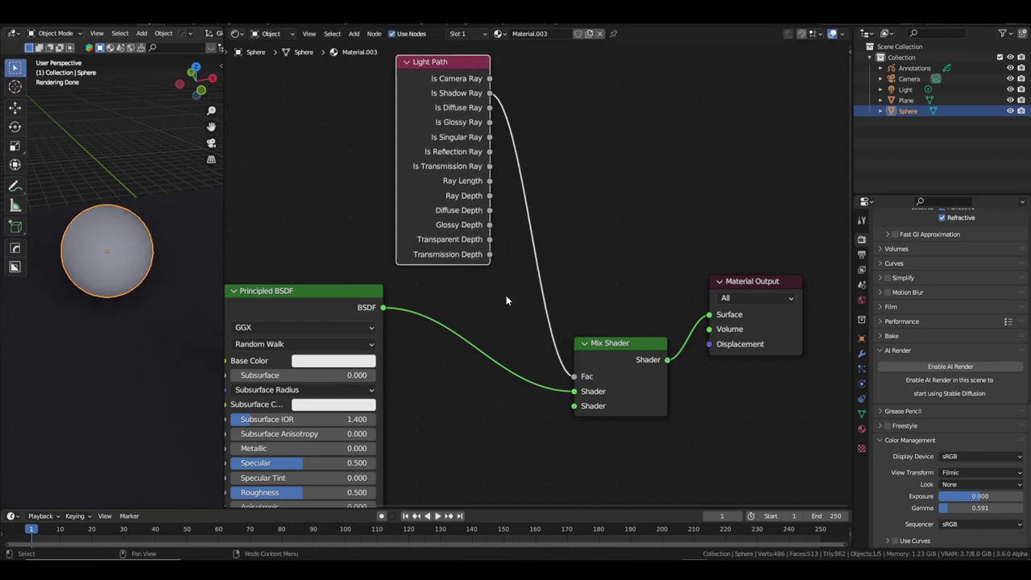
pyautogui.moveTo(515, 423); pyautogui.dragTo(658, 303, button='middle')
pyautogui.scroll(-2, 659, 304)
pyautogui.scroll(-2, 630, 312)
# Step: Add a Transparent BSDF and connect it to the Mix Shader's second Shader input
pyautogui.hotkey('shift', 'a')
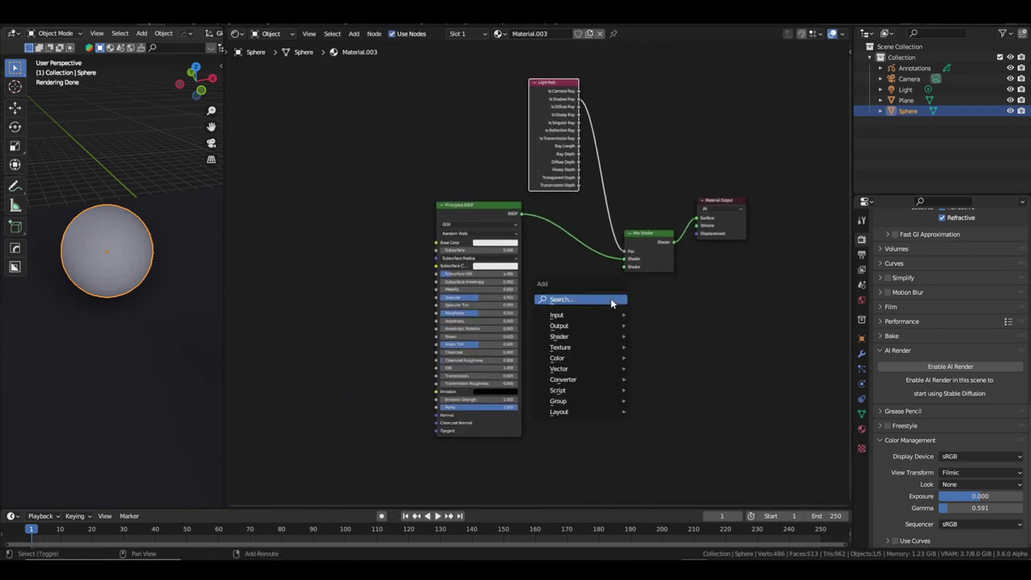
pyautogui.write('TRA')
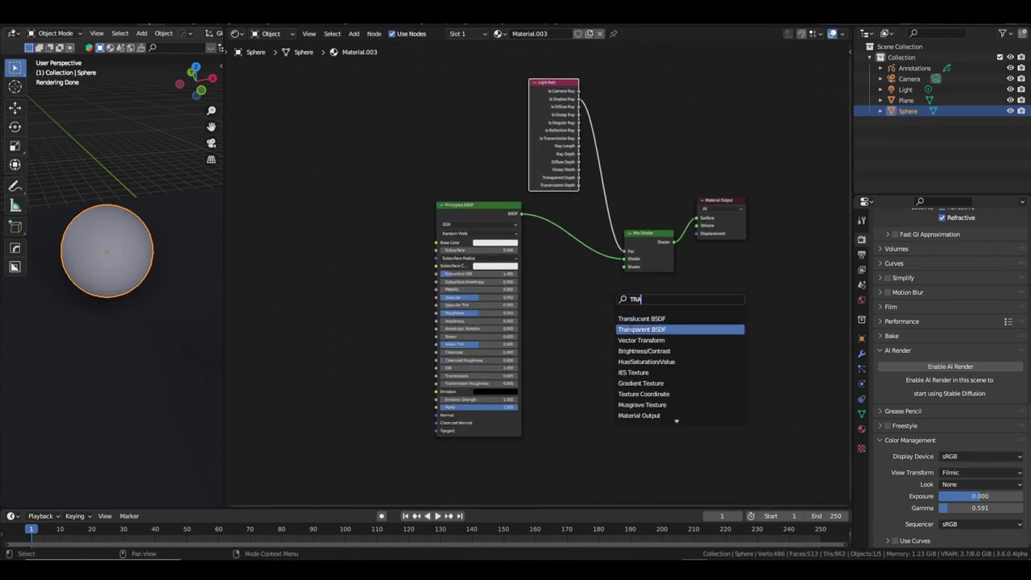
pyautogui.press('Return')
pyautogui.scroll(3, 692, 338)
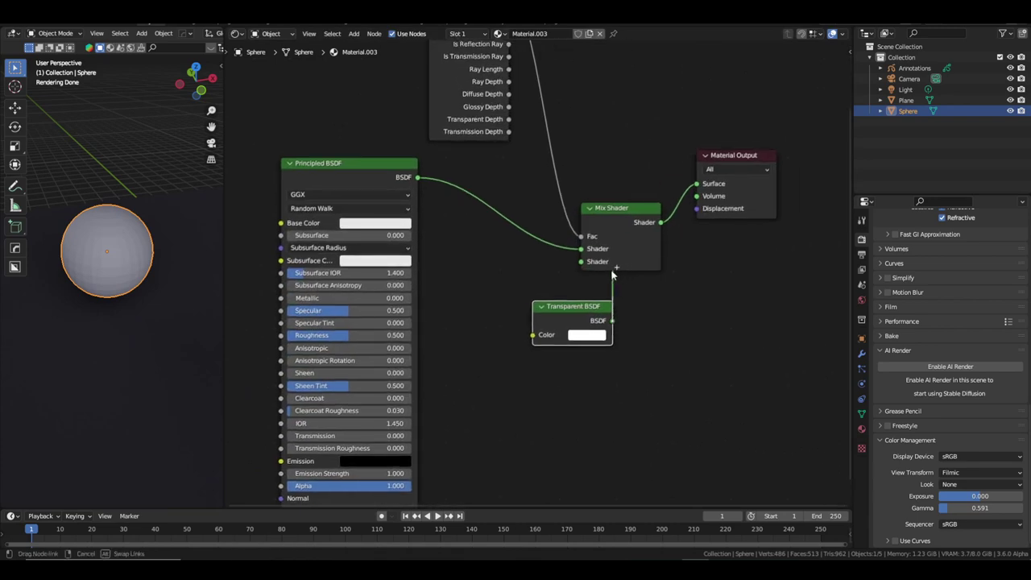
pyautogui.moveTo(586, 269); pyautogui.dragTo(582, 262)
pyautogui.moveTo(556, 310); pyautogui.dragTo(529, 427)
pyautogui.scroll(-2, 528, 428)
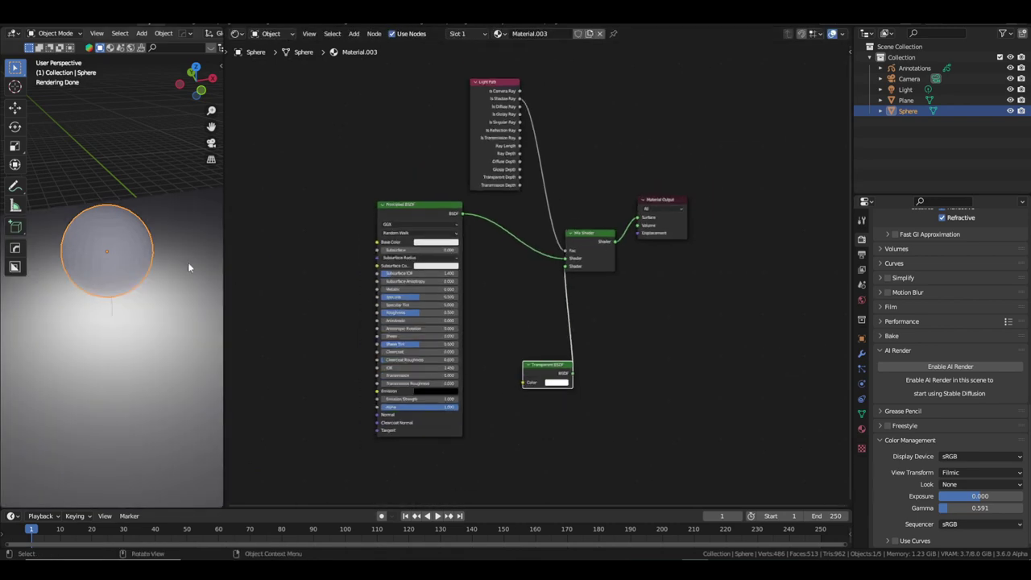
# Step: Raise the light along Z to about 3.88 m
pyautogui.click(180, 290)
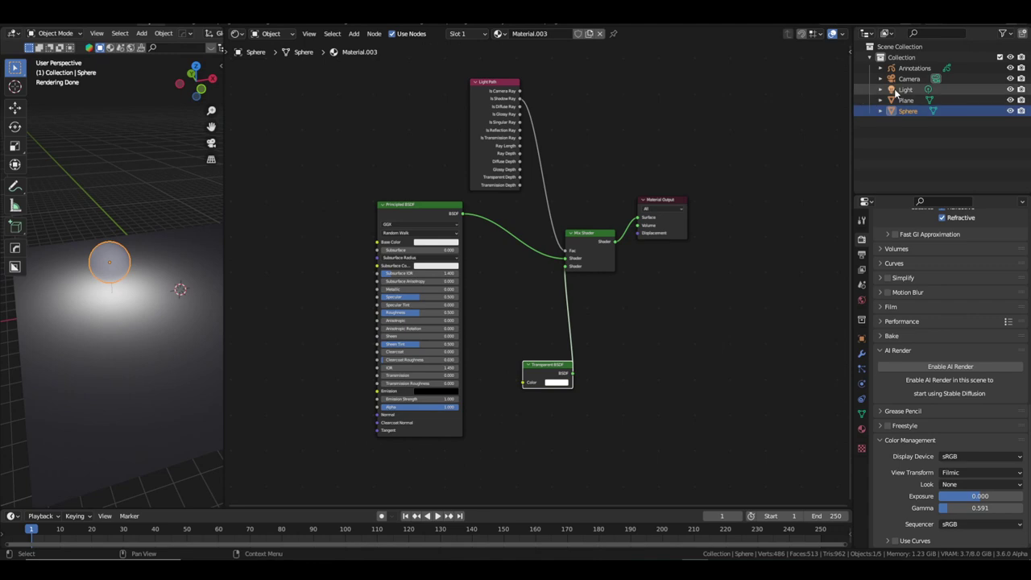
pyautogui.press('g')
pyautogui.press('z')
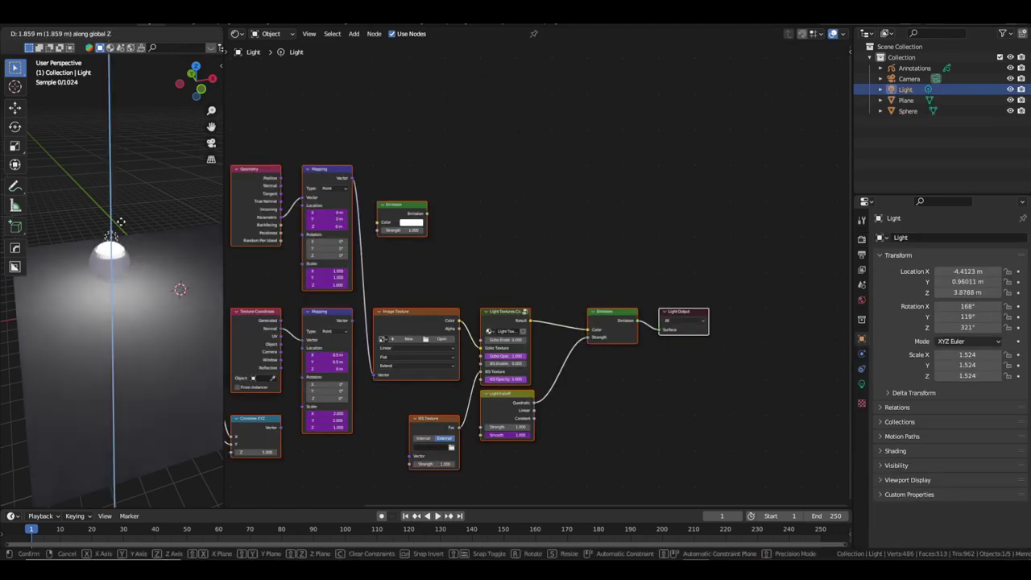
pyautogui.click(113, 260)
# Step: Lower the Principled BSDF Roughness to 0.109 for a glossy sphere
pyautogui.click(113, 260)
pyautogui.hscroll(-3, 535, 296)
pyautogui.scroll(3, 535, 296)
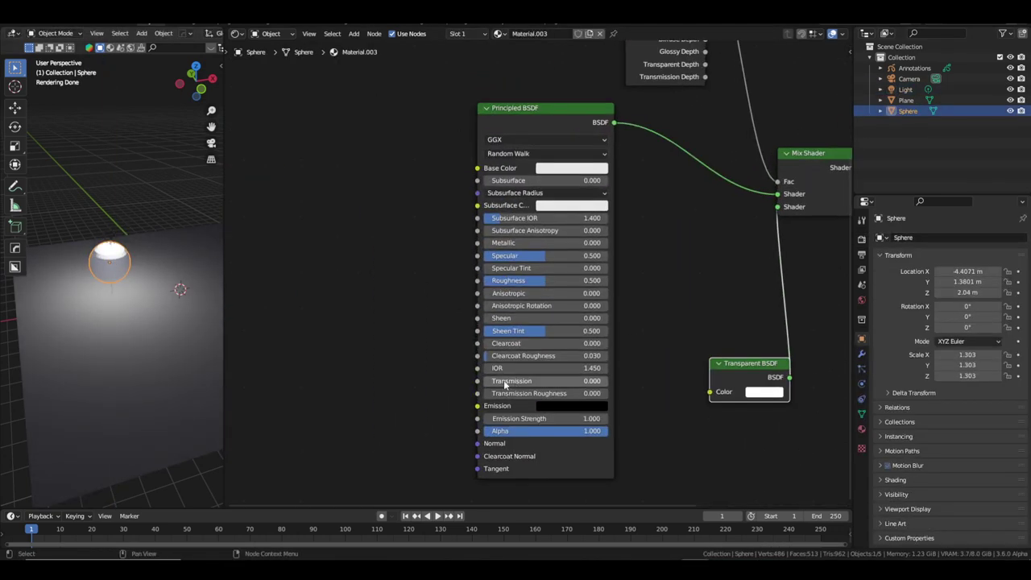
pyautogui.scroll(3, 66, 315)
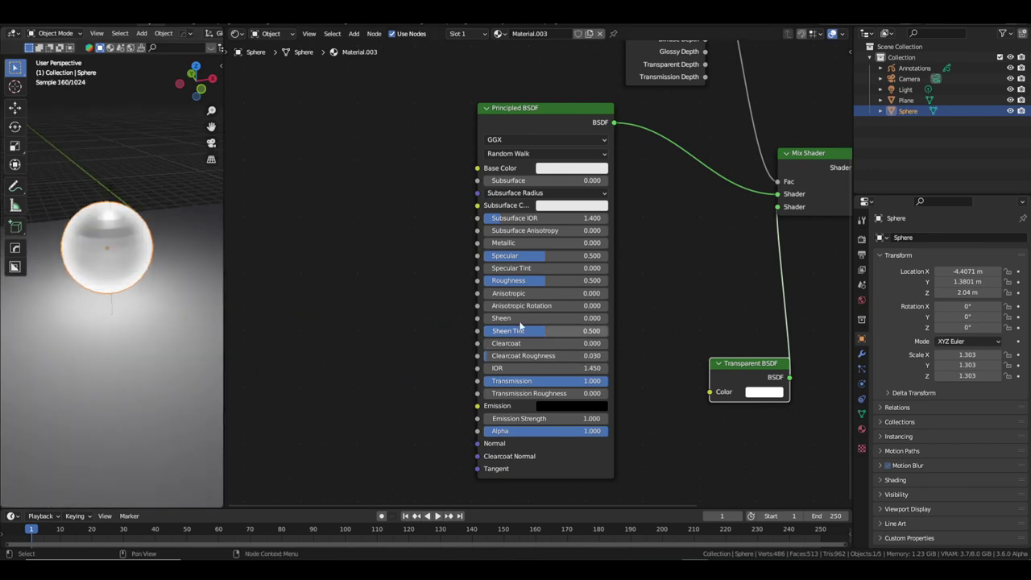
pyautogui.moveTo(544, 280); pyautogui.dragTo(497, 283)
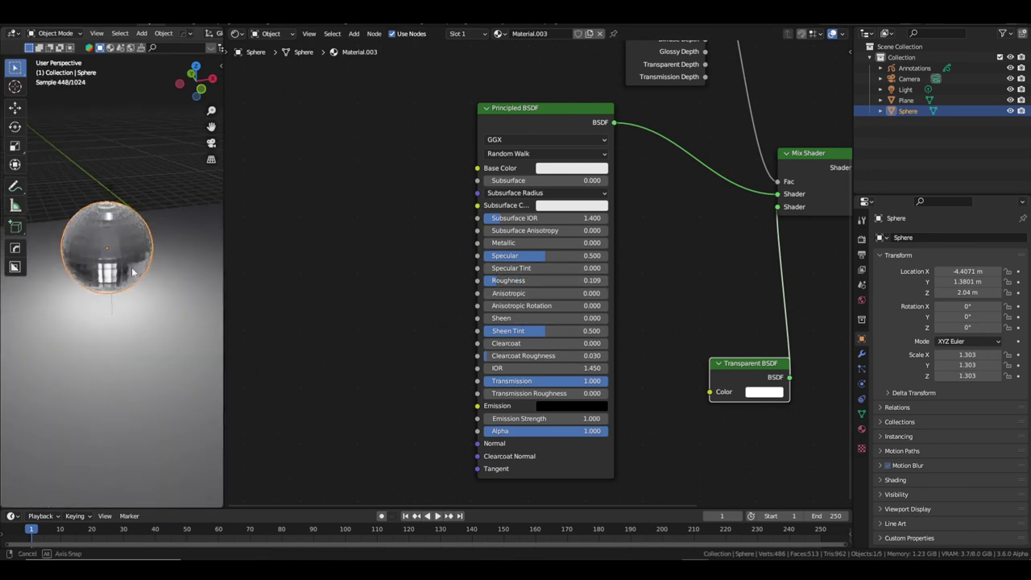
# Step: Shade the sphere smooth
pyautogui.moveTo(134, 273); pyautogui.dragTo(131, 234, button='middle')
pyautogui.rightClick(129, 207)
pyautogui.click(129, 208)
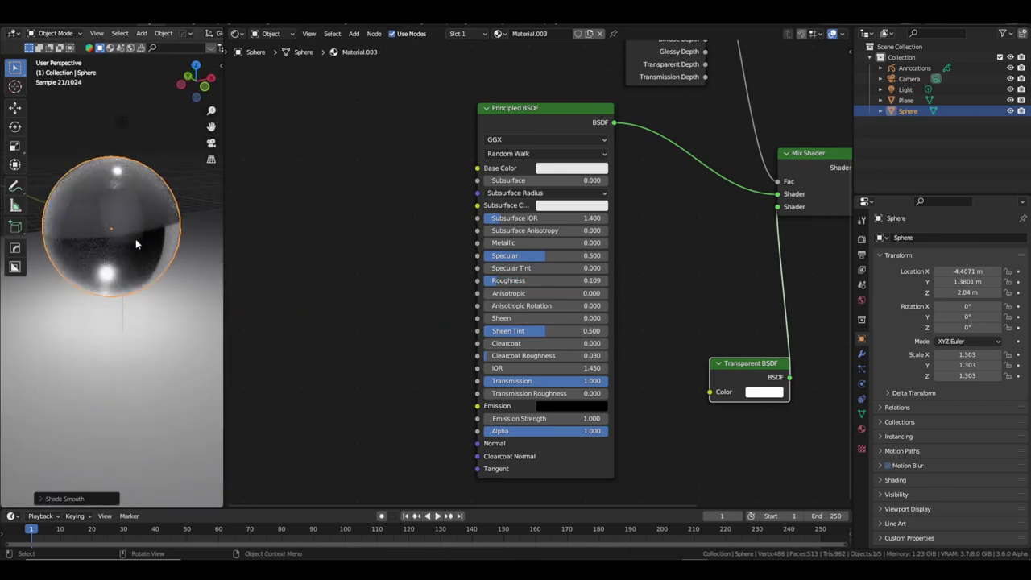
# Step: Move the Principled BSDF node up and left to clear space in the graph
pyautogui.scroll(-1, 712, 366)
pyautogui.scroll(-2, 711, 365)
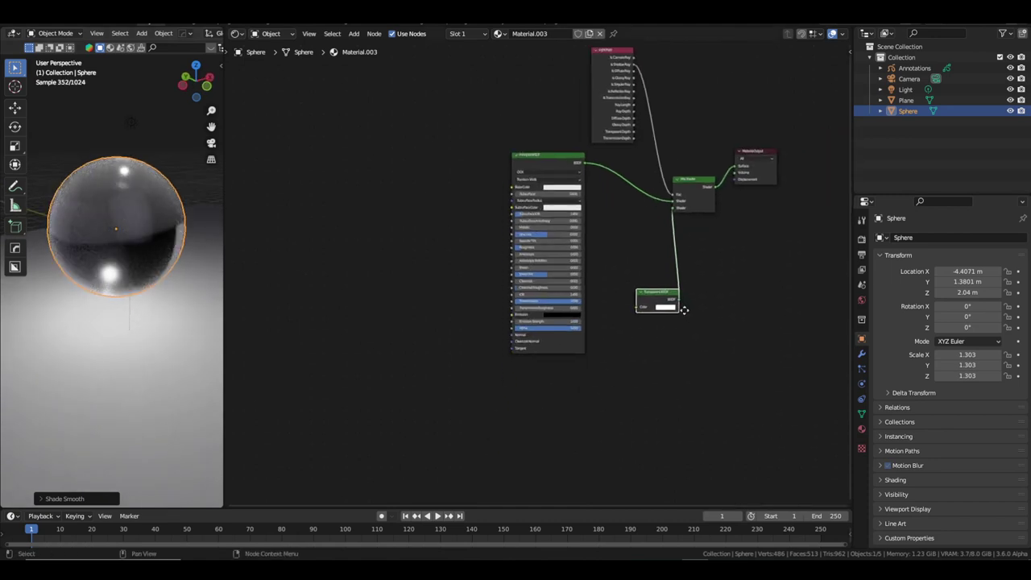
pyautogui.moveTo(564, 141); pyautogui.dragTo(375, 110)
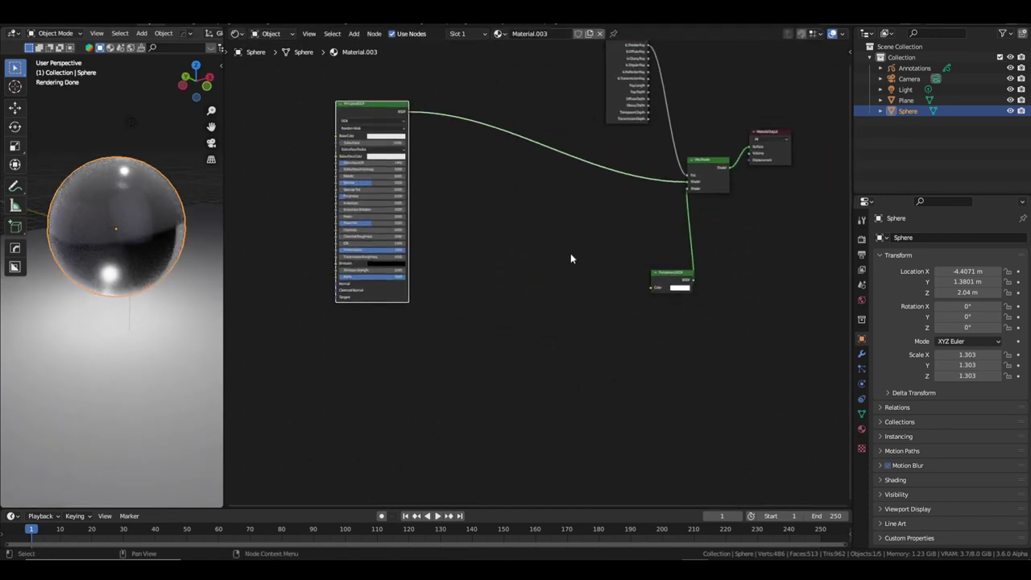
pyautogui.moveTo(571, 258); pyautogui.dragTo(600, 248, button='middle')
pyautogui.hotkey('shift', 'a')
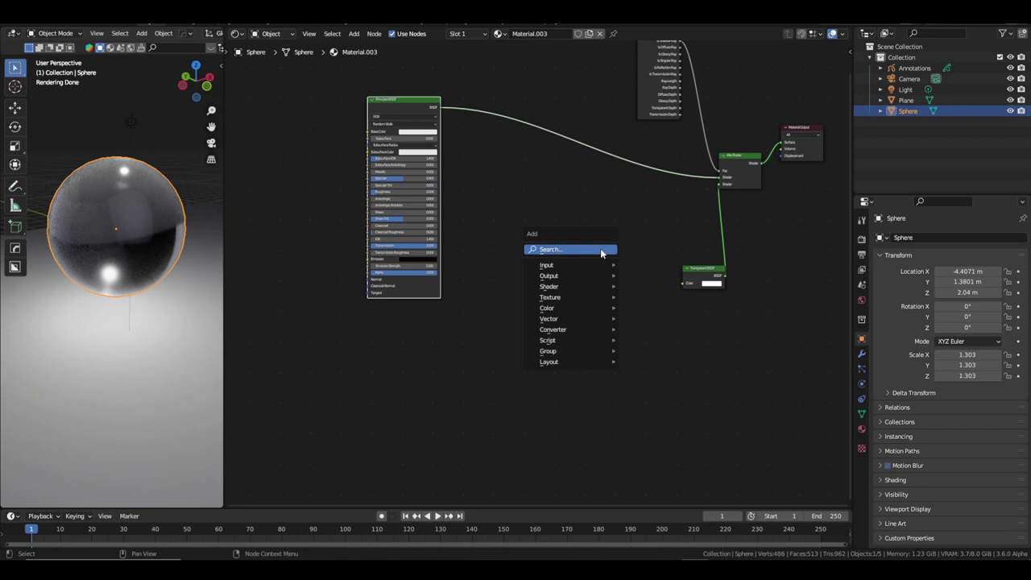
# Step: Add a Geometry node to the material
pyautogui.click(601, 250)
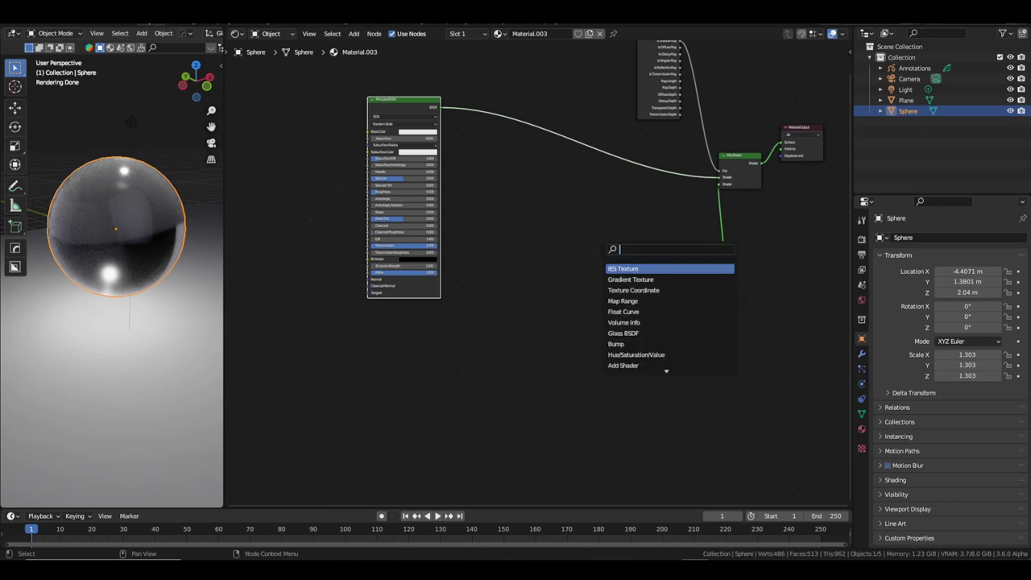
pyautogui.write('GEOME')
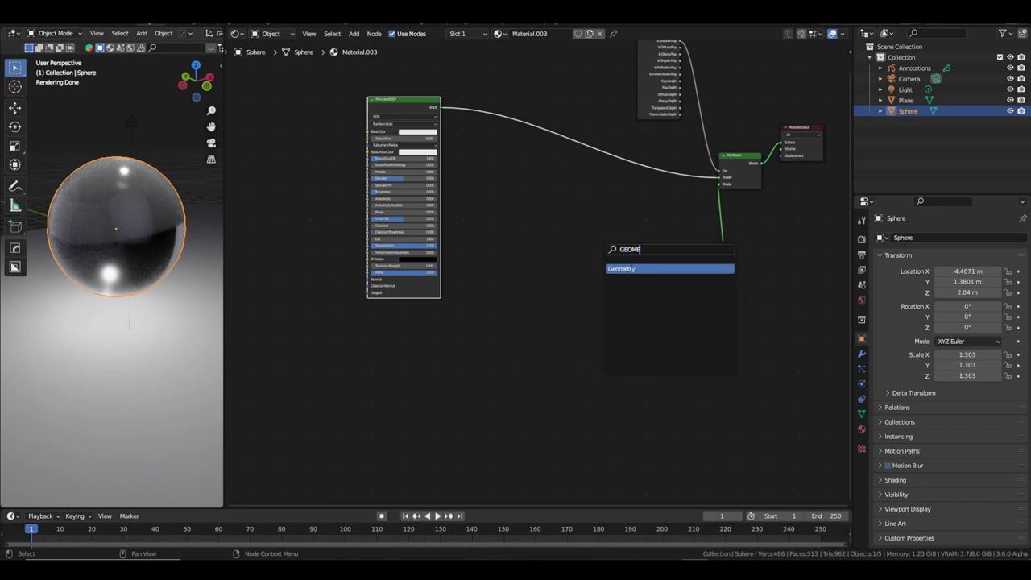
pyautogui.press('Return')
pyautogui.scroll(1, 596, 299)
pyautogui.scroll(1, 596, 298)
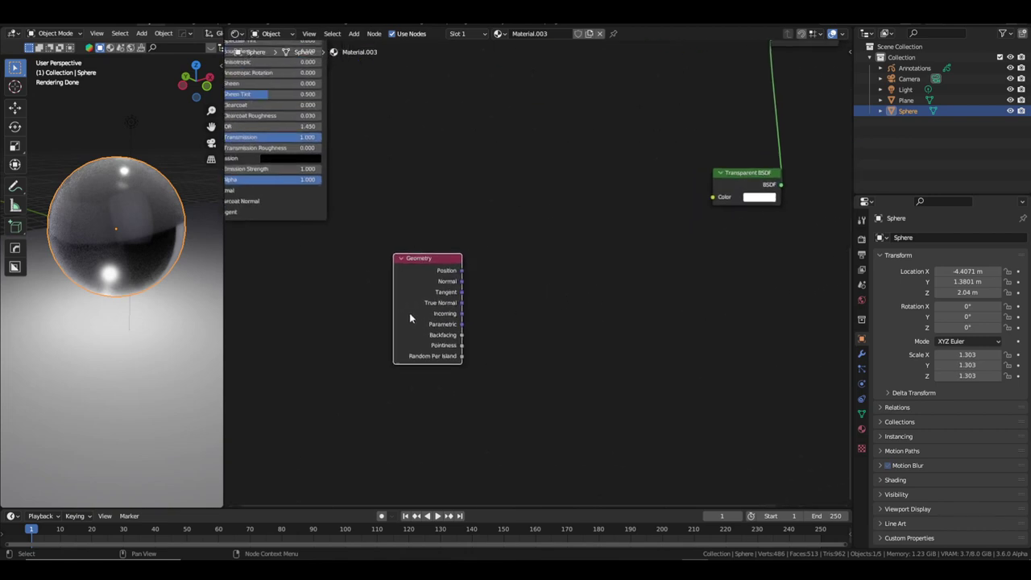
pyautogui.scroll(1, 409, 319)
# Step: Take the Dot Product of Normal and Incoming and feed its Value into Transparent BSDF Color
pyautogui.hotkey('shift', 'a')
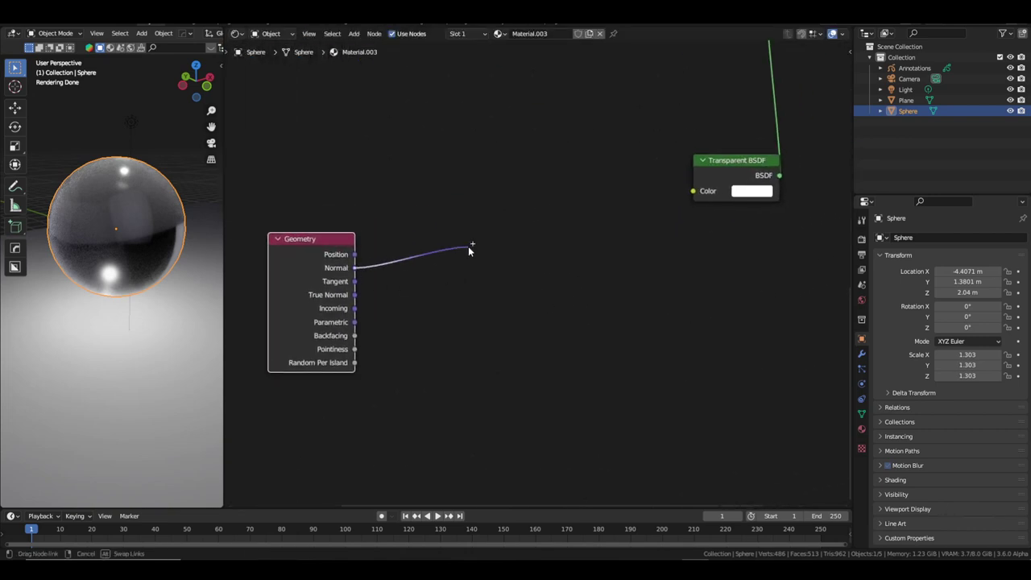
pyautogui.moveTo(468, 246); pyautogui.dragTo(473, 246)
pyautogui.write('DOT')
pyautogui.press('Return')
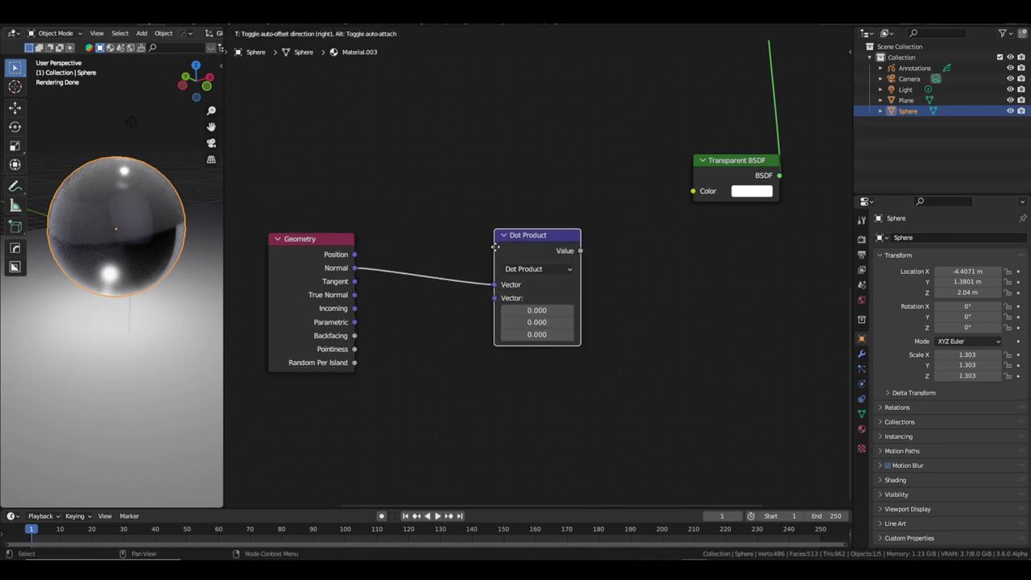
pyautogui.click(480, 233)
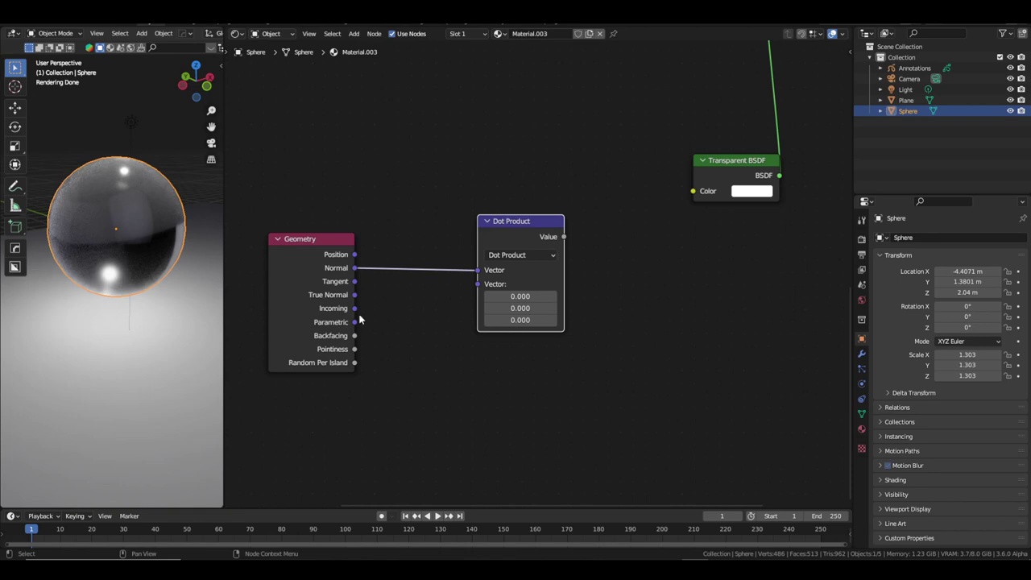
pyautogui.moveTo(354, 313)
pyautogui.mouseDown()
pyautogui.moveTo(468, 310)
pyautogui.moveTo(479, 285)
pyautogui.mouseUp()
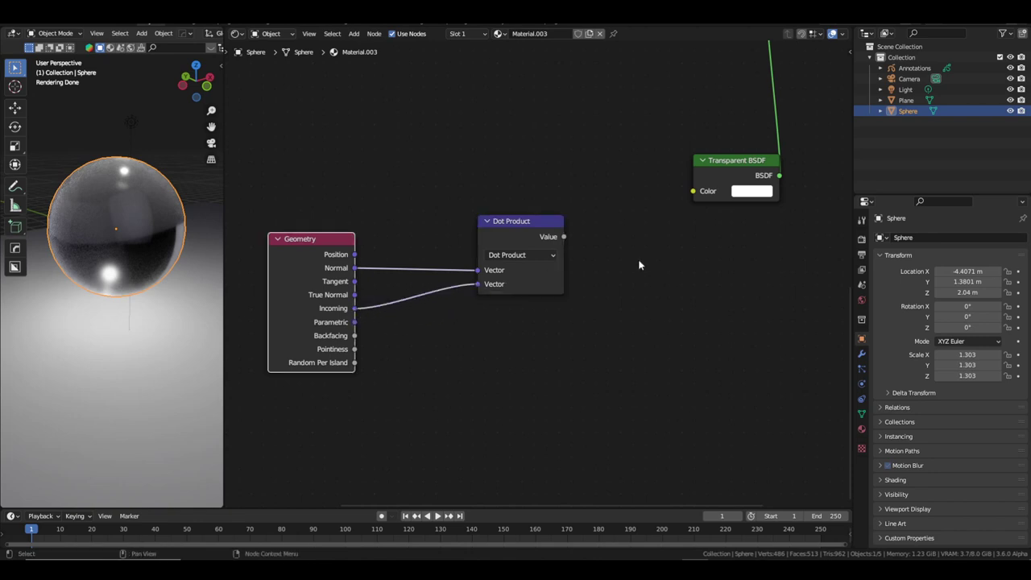
pyautogui.moveTo(603, 226); pyautogui.dragTo(524, 256, button='middle')
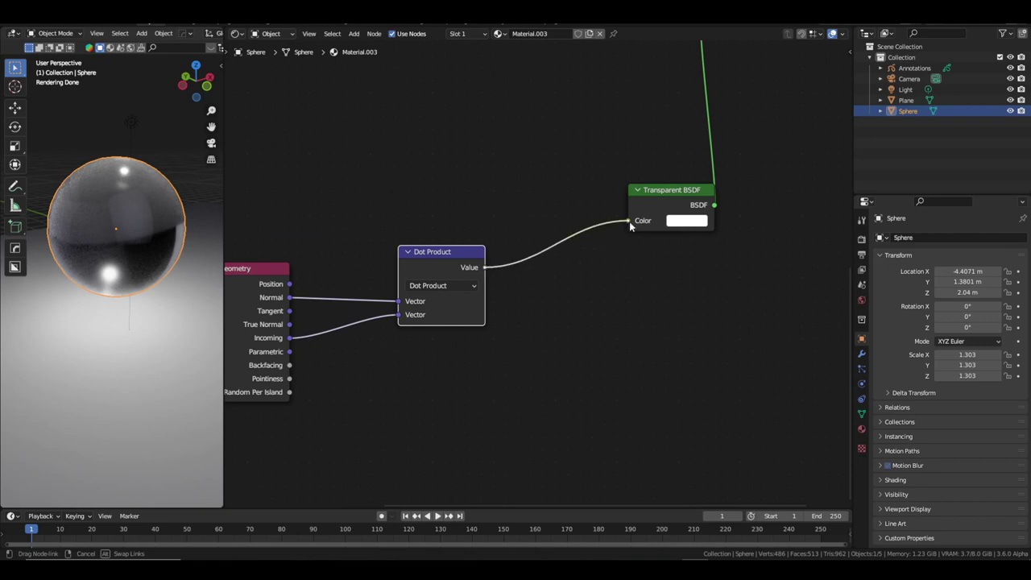
pyautogui.moveTo(630, 222); pyautogui.dragTo(629, 222)
# Step: Move the light to a new position, then reselect the sphere
pyautogui.moveTo(145, 287)
pyautogui.mouseDown(button='middle')
pyautogui.moveTo(189, 304)
pyautogui.moveTo(153, 257)
pyautogui.mouseUp(button='middle')
pyautogui.click(132, 236)
pyautogui.press('g')
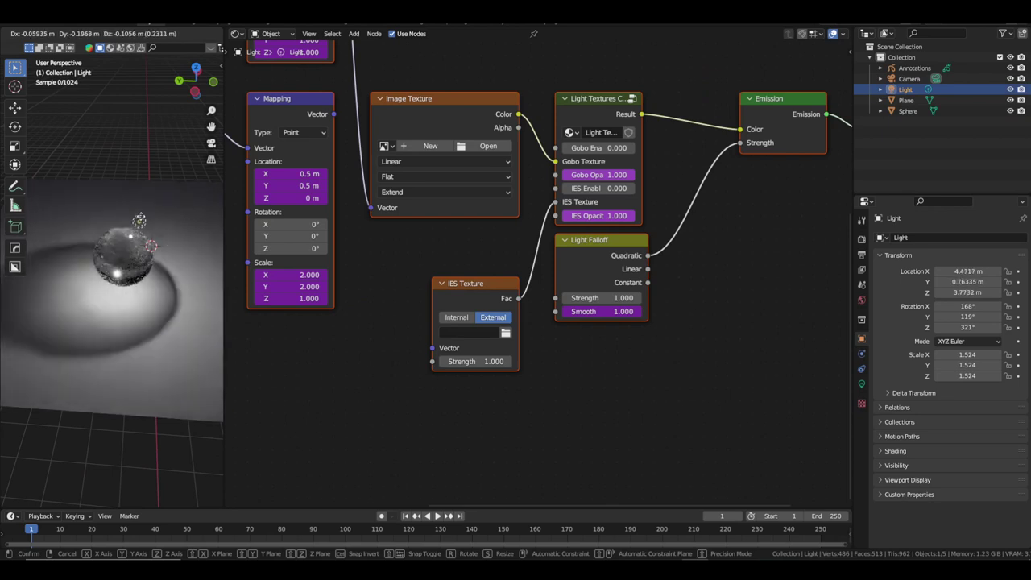
pyautogui.click(161, 246)
pyautogui.click(121, 256)
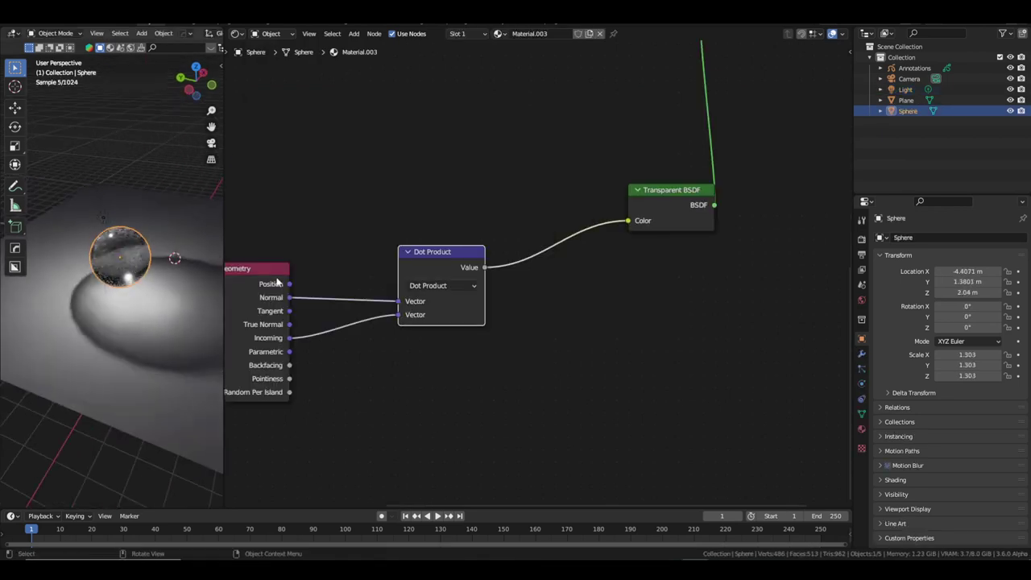
pyautogui.scroll(2, 641, 325)
# Step: Insert a Color Ramp between the Dot Product Value and Transparent BSDF Color
pyautogui.hotkey('shift', 'a')
pyautogui.write('c')
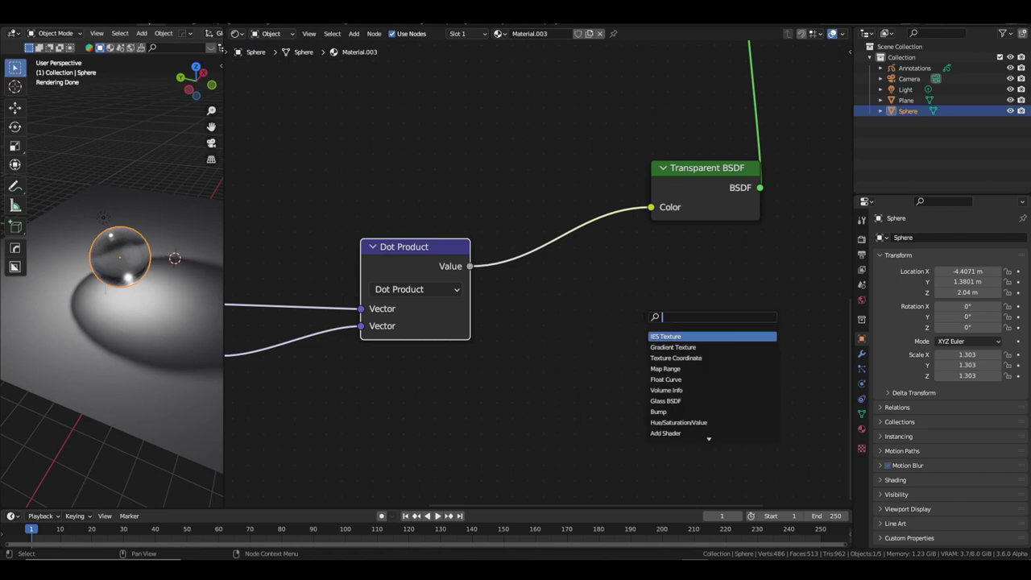
pyautogui.press('Down')
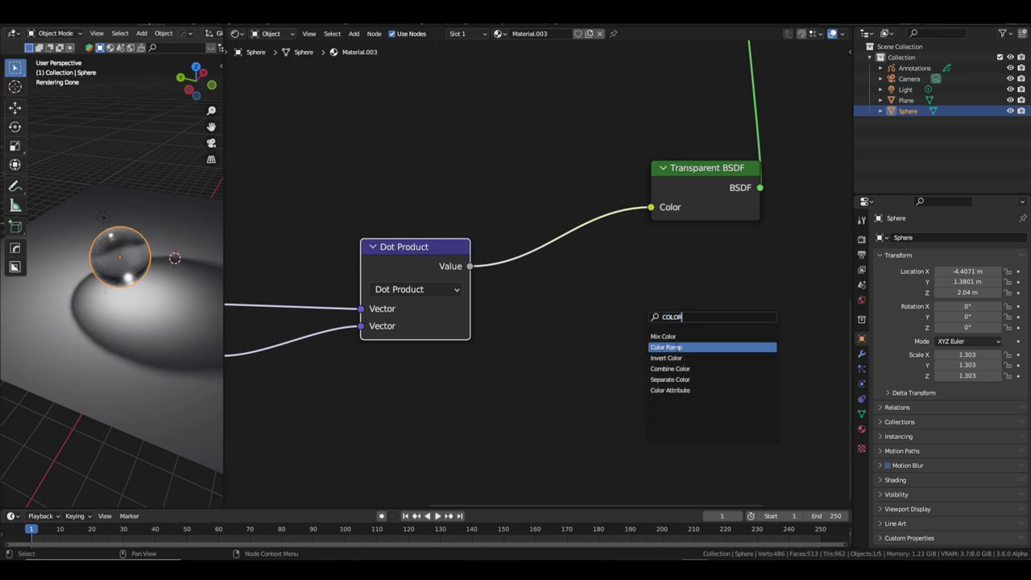
pyautogui.press('Return')
pyautogui.click(620, 317)
pyautogui.scroll(1, 564, 318)
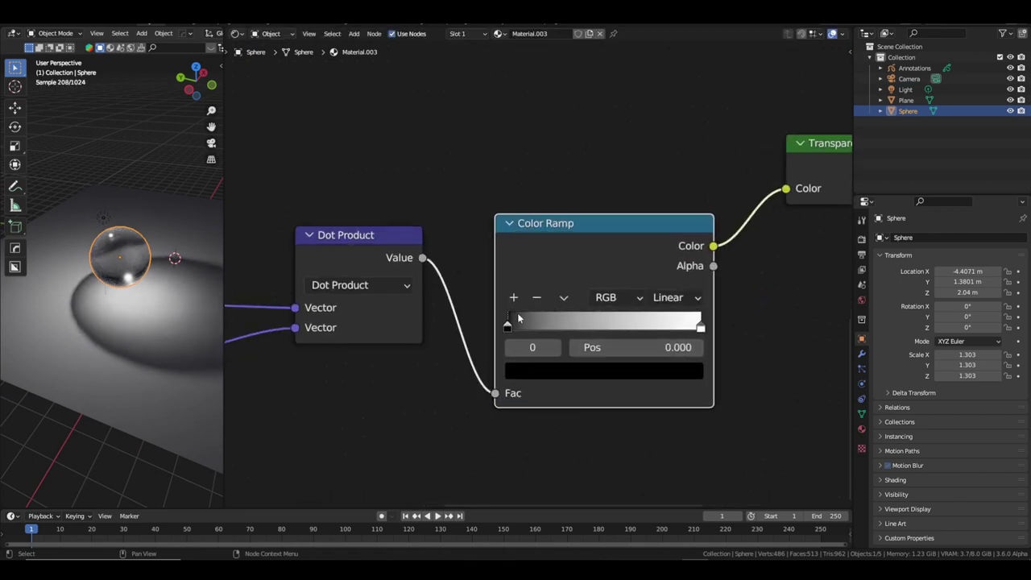
# Step: Place ramp stops at about 0.236 black, 0.575 white, 0.432, and 0.550 black
pyautogui.moveTo(509, 326)
pyautogui.mouseDown()
pyautogui.moveTo(585, 327)
pyautogui.moveTo(514, 329)
pyautogui.moveTo(555, 335)
pyautogui.mouseUp()
pyautogui.moveTo(701, 327); pyautogui.dragTo(616, 327)
pyautogui.keyDown('ctrl'); pyautogui.click(638, 326); pyautogui.keyUp('ctrl')
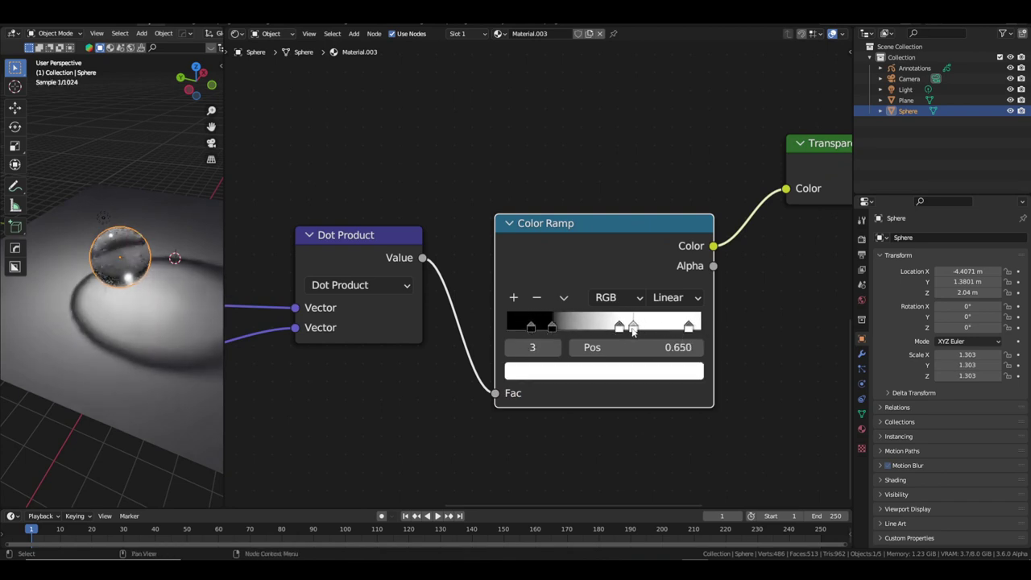
pyautogui.moveTo(633, 326); pyautogui.dragTo(592, 327)
pyautogui.click(529, 327)
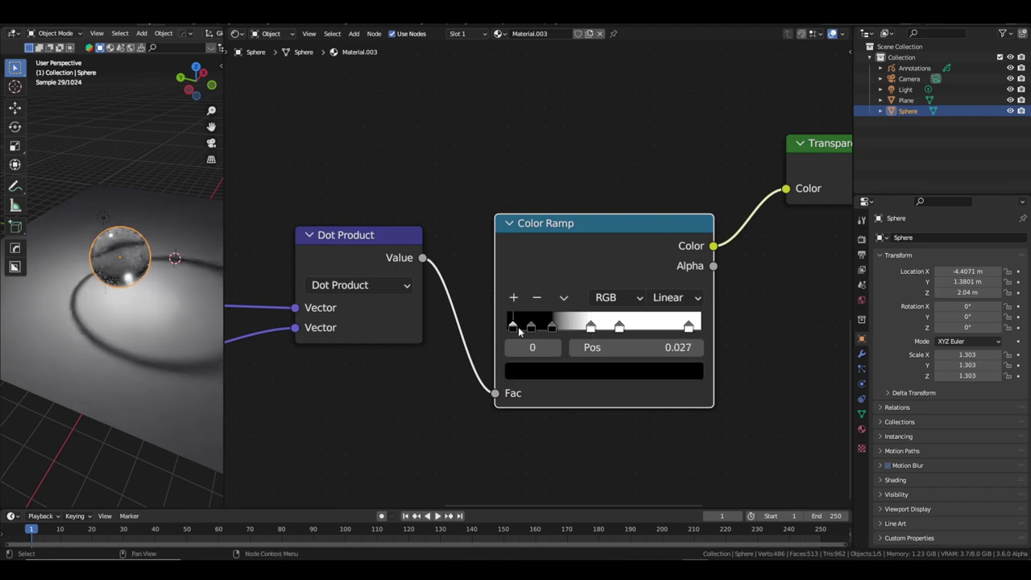
pyautogui.keyDown('ctrl'); pyautogui.click(593, 327); pyautogui.keyUp('ctrl')
pyautogui.moveTo(532, 327); pyautogui.dragTo(618, 327)
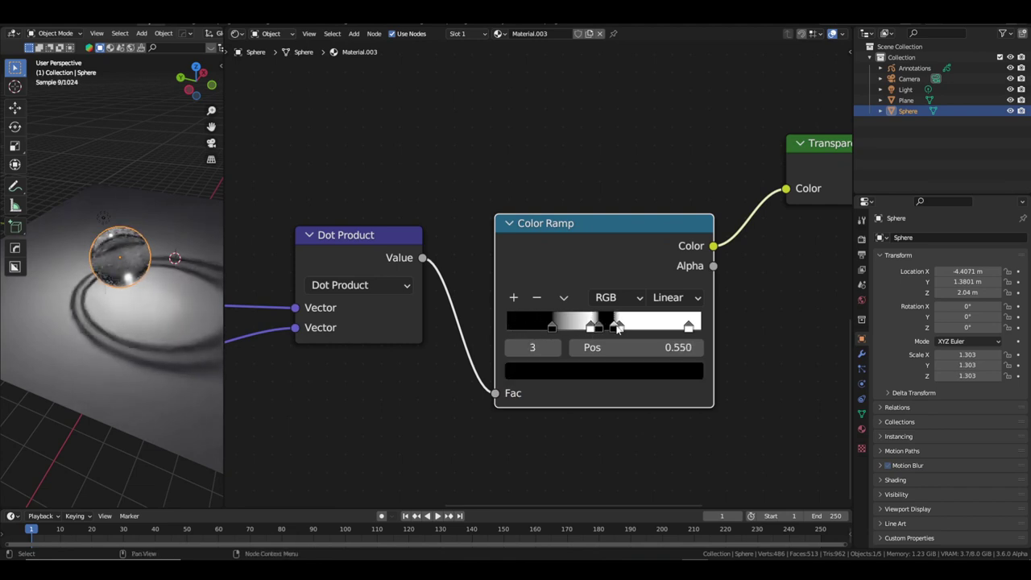
pyautogui.moveTo(689, 328); pyautogui.dragTo(687, 327)
pyautogui.click(600, 327)
pyautogui.keyDown('ctrl'); pyautogui.click(680, 327); pyautogui.keyUp('ctrl')
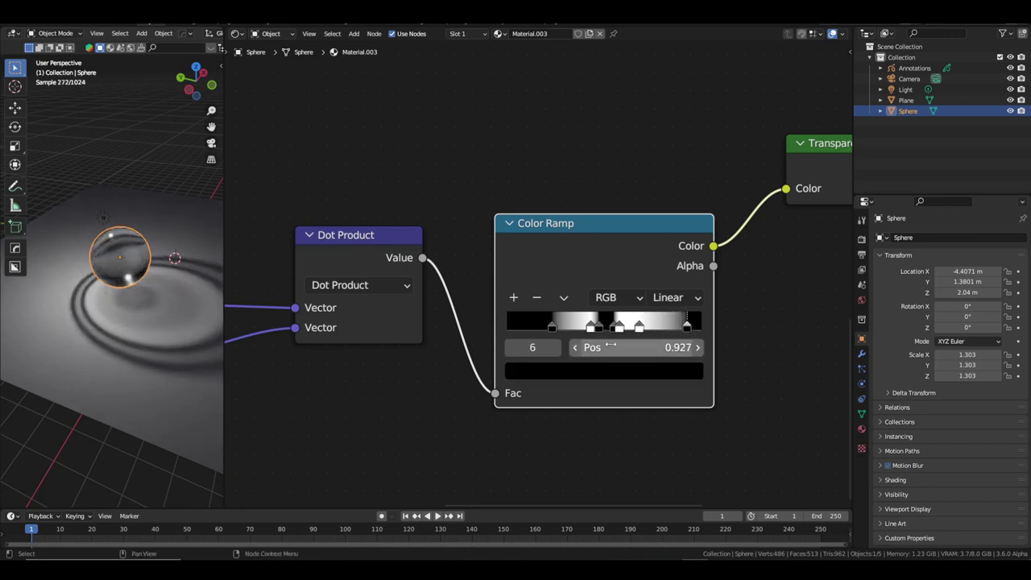
# Step: Add more alternating stops: black at 0.464 and a new white one near the right end
pyautogui.scroll(1, 613, 345)
pyautogui.click(586, 331)
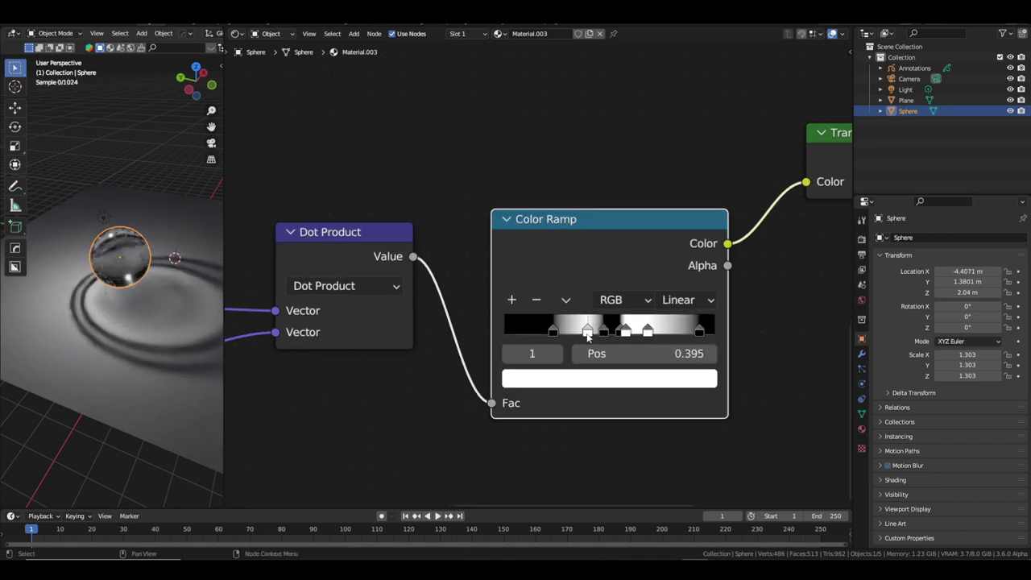
pyautogui.moveTo(603, 330); pyautogui.dragTo(604, 330)
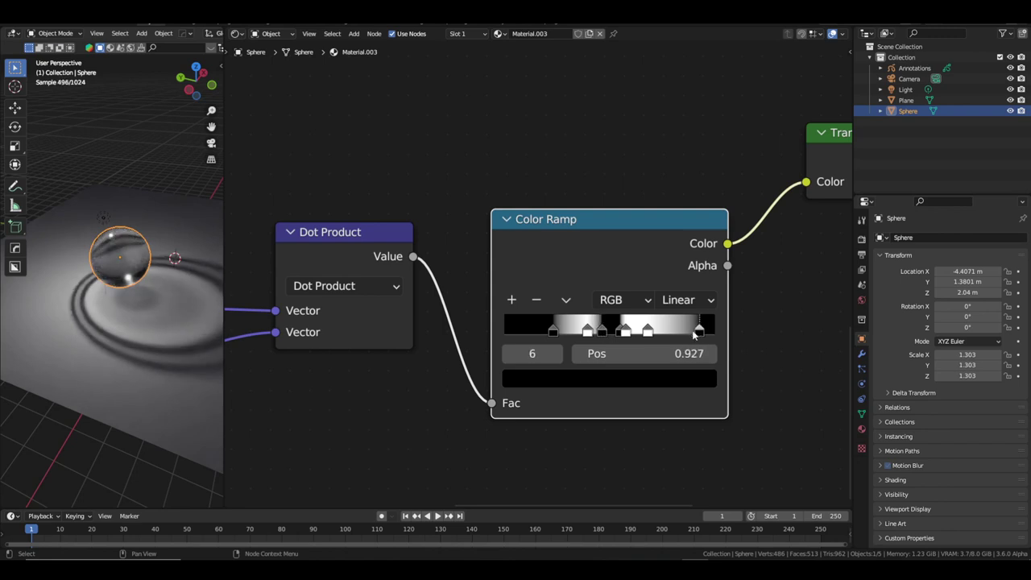
pyautogui.click(697, 330)
pyautogui.keyDown('ctrl'); pyautogui.click(701, 330); pyautogui.keyUp('ctrl')
pyautogui.moveTo(701, 331); pyautogui.dragTo(671, 331)
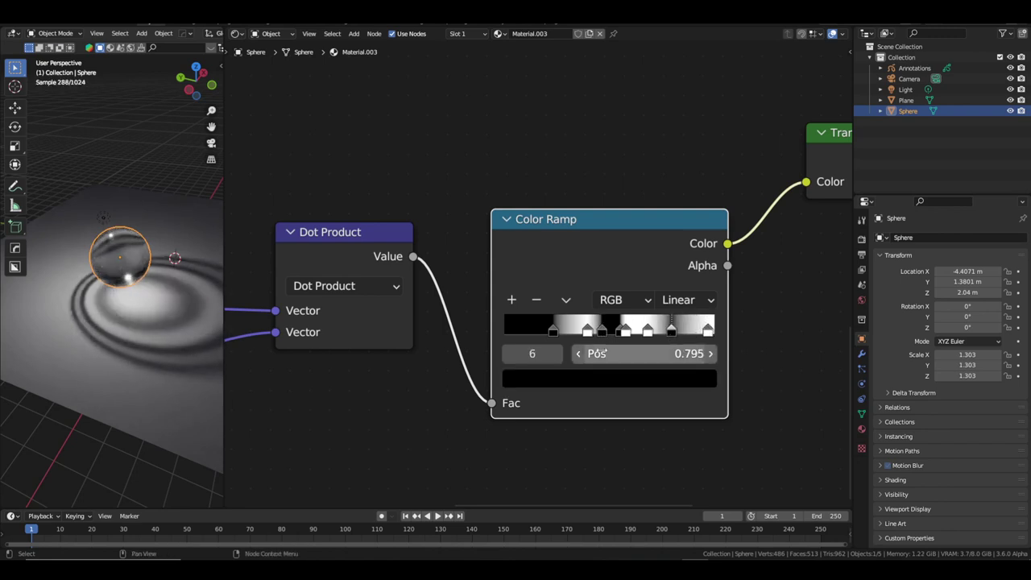
pyautogui.scroll(2, 656, 266)
pyautogui.click(695, 311)
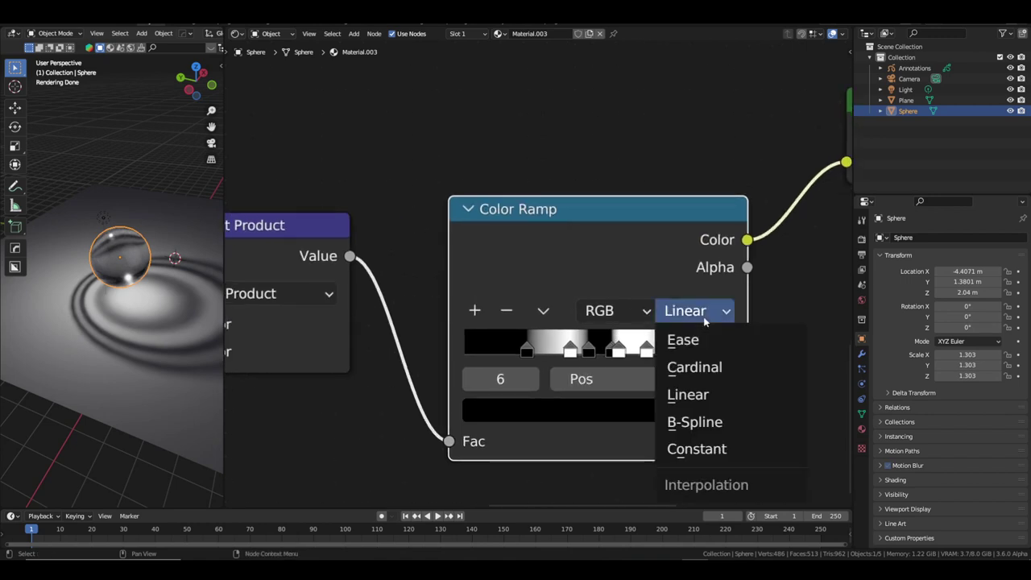
# Step: Set the Color Ramp to B-Spline interpolation and move the first stop to 0.123
pyautogui.click(709, 414)
pyautogui.moveTo(526, 348); pyautogui.dragTo(495, 351)
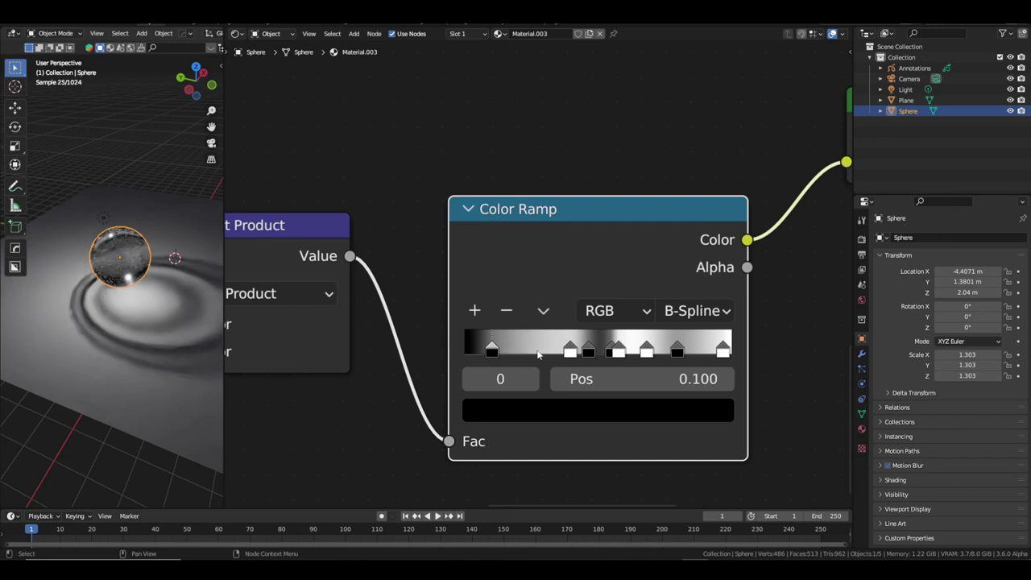
pyautogui.moveTo(570, 349); pyautogui.dragTo(545, 349)
# Step: Add another ramp stop, set its colour, and rearrange the black and white stops
pyautogui.keyDown('ctrl'); pyautogui.click(465, 350); pyautogui.keyUp('ctrl')
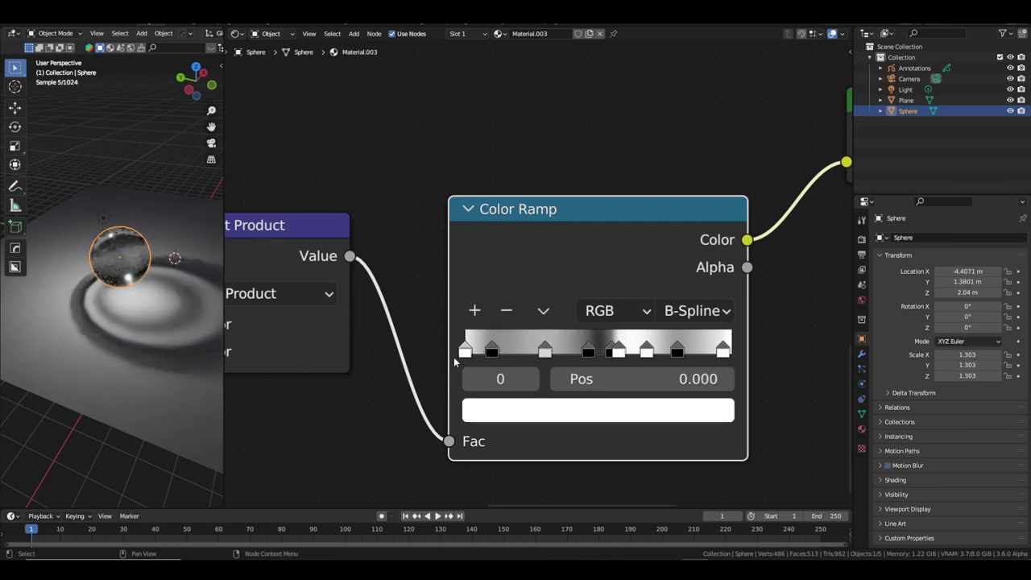
pyautogui.click(564, 411)
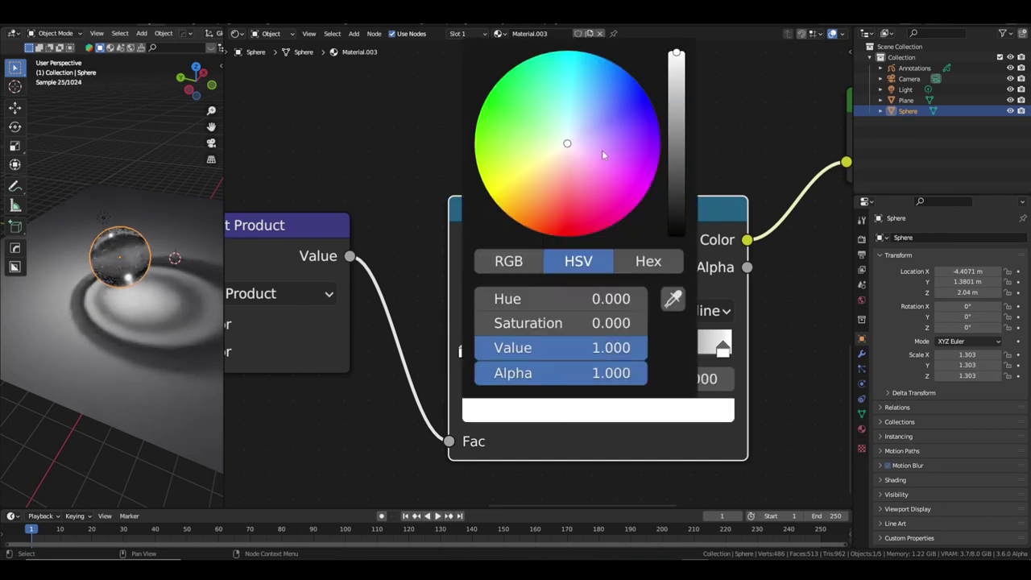
pyautogui.moveTo(474, 352)
pyautogui.mouseDown()
pyautogui.moveTo(539, 353)
pyautogui.moveTo(520, 353)
pyautogui.mouseUp()
pyautogui.click(540, 410)
pyautogui.moveTo(589, 352)
pyautogui.mouseDown()
pyautogui.moveTo(559, 352)
pyautogui.moveTo(589, 352)
pyautogui.mouseUp()
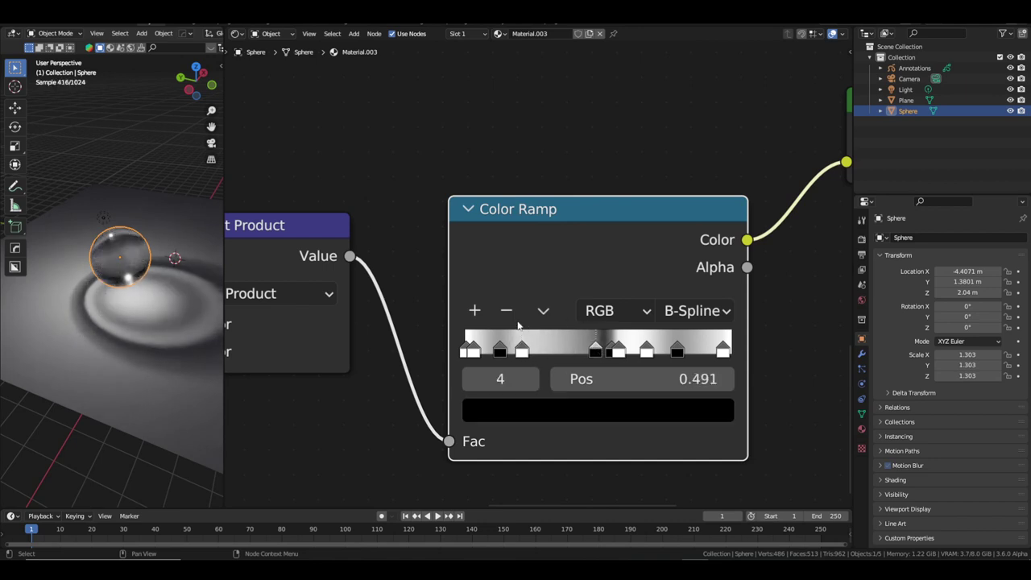
pyautogui.hotkey('ctrl', 'z')
pyautogui.hotkey('ctrl', 'z')
# Step: Inspect the caustic rings on the plane, then pull a link from the ramp's Color output
pyautogui.moveTo(121, 307)
pyautogui.mouseDown(button='middle')
pyautogui.moveTo(138, 327)
pyautogui.moveTo(143, 289)
pyautogui.mouseUp(button='middle')
pyautogui.scroll(3, 138, 327)
pyautogui.press('g')
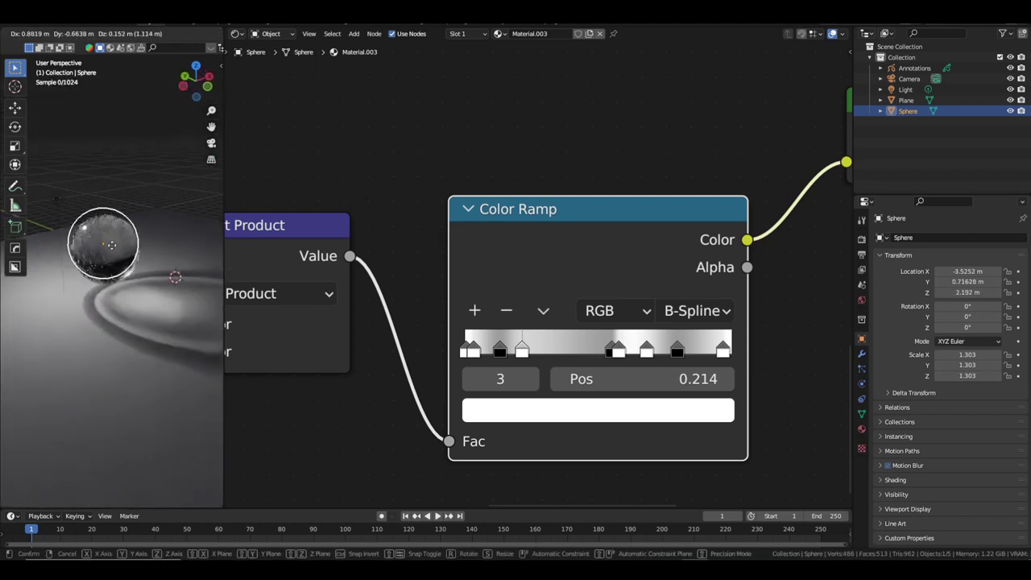
pyautogui.press('Escape')
pyautogui.scroll(-4, 512, 294)
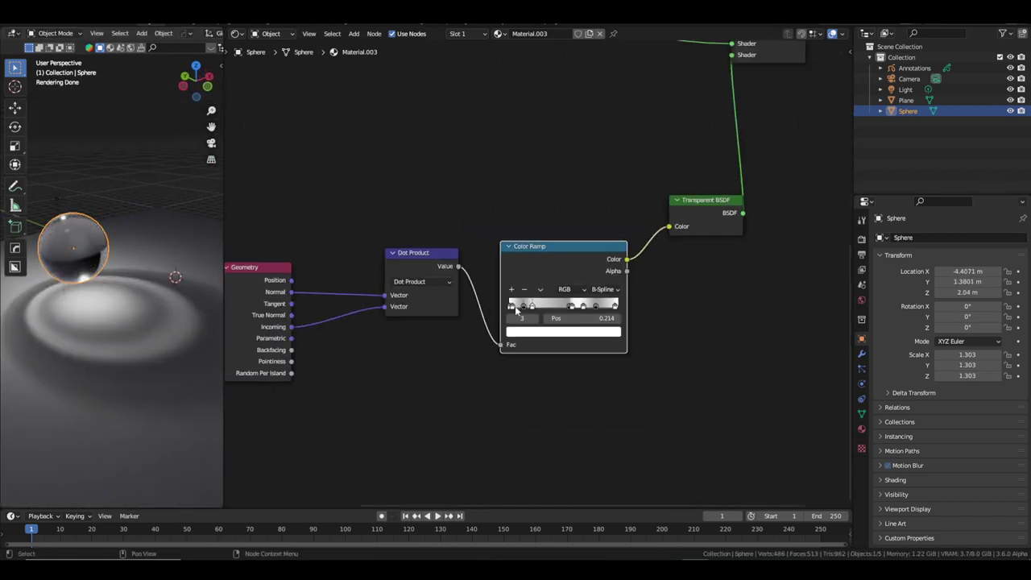
pyautogui.scroll(2, 621, 290)
pyautogui.moveTo(548, 288); pyautogui.dragTo(653, 288)
pyautogui.write('MATH')
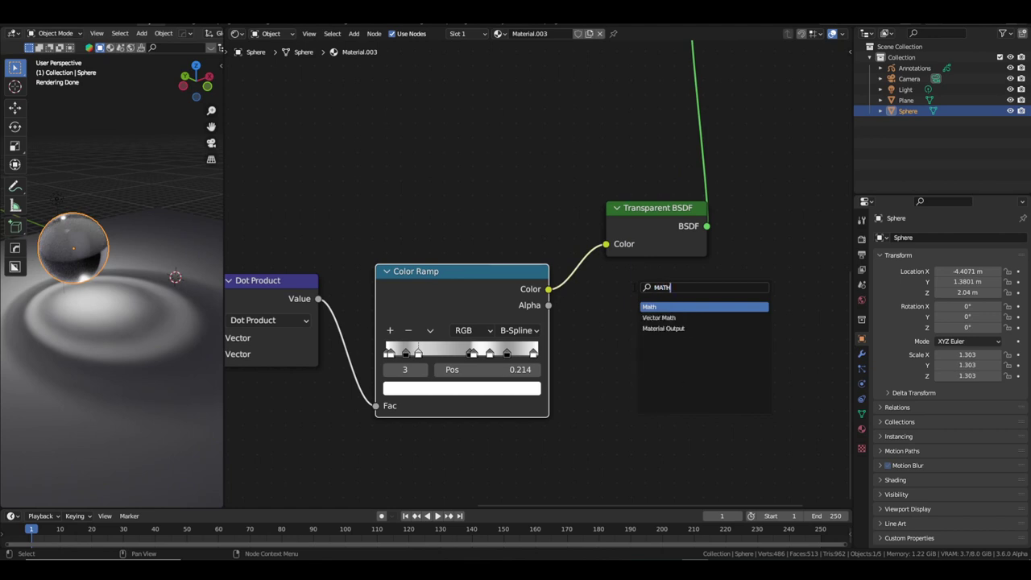
# Step: Add a Math node after the Color Ramp and set its operation to Multiply Add
pyautogui.press('Return')
pyautogui.click(605, 271)
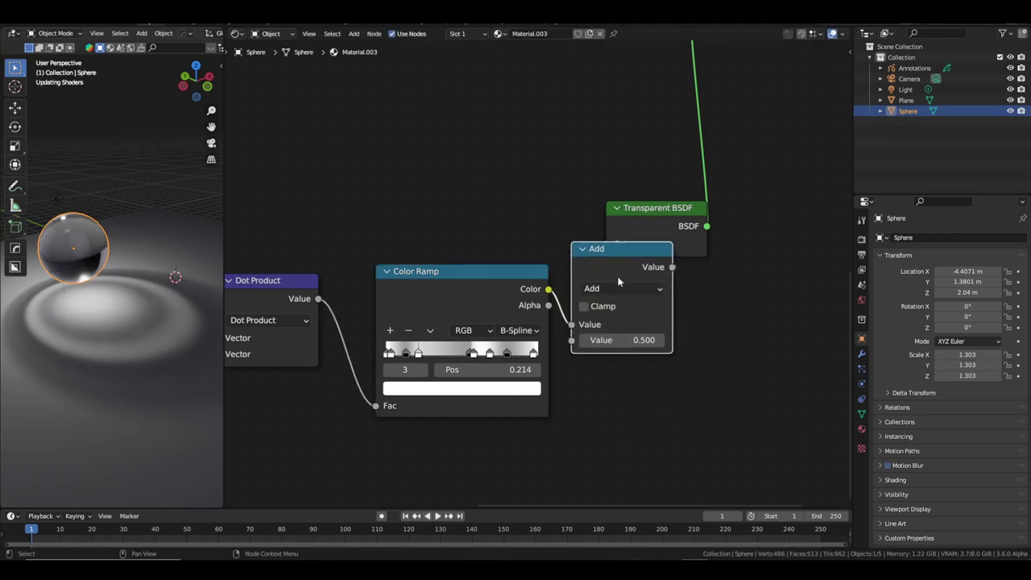
pyautogui.scroll(2, 602, 266)
pyautogui.scroll(1, 570, 259)
pyautogui.click(570, 258)
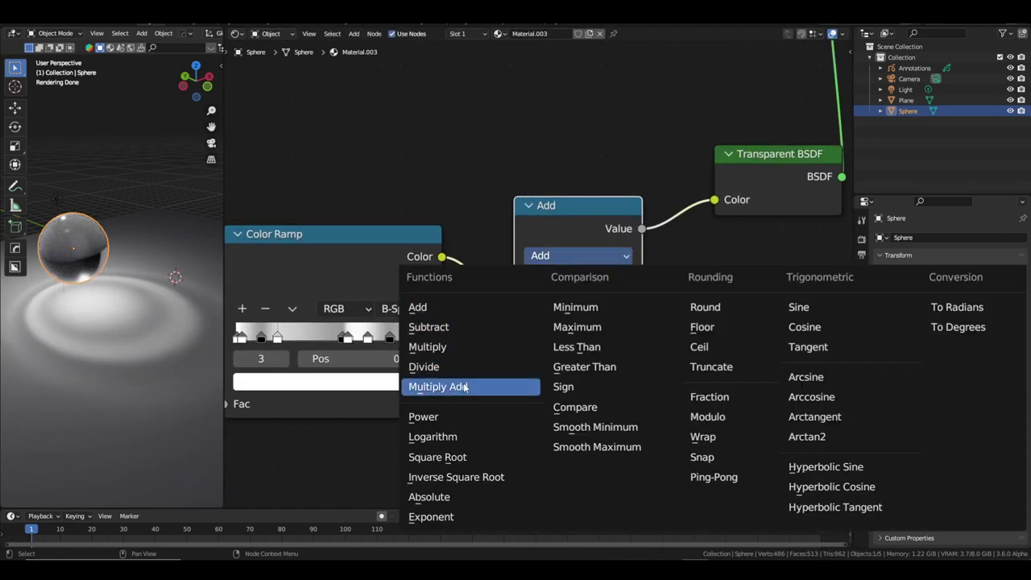
pyautogui.click(451, 387)
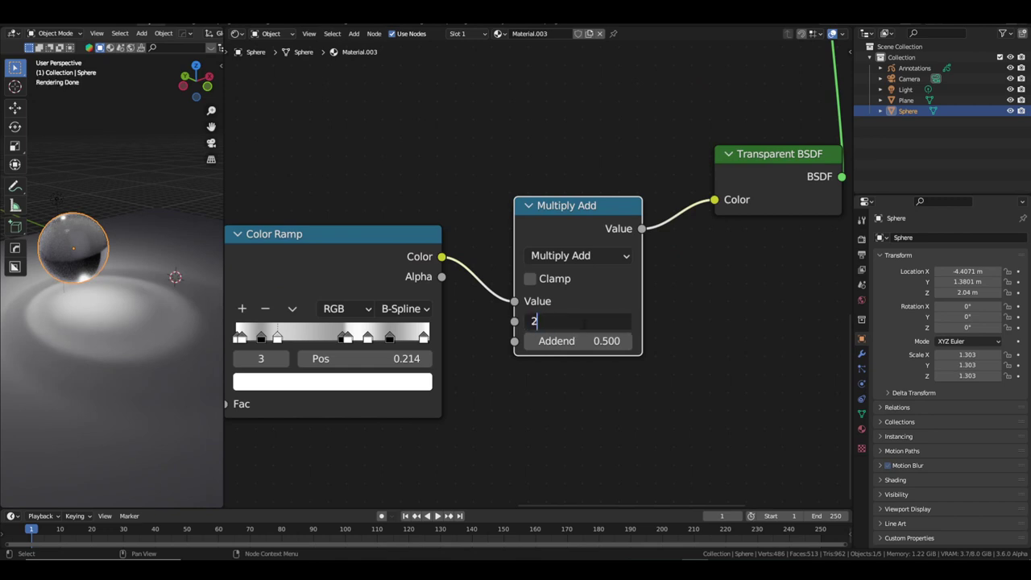
# Step: Set the Multiply Add Multiplier to 1.5 and Addend to 0.1
pyautogui.press('Return')
pyautogui.click(588, 341)
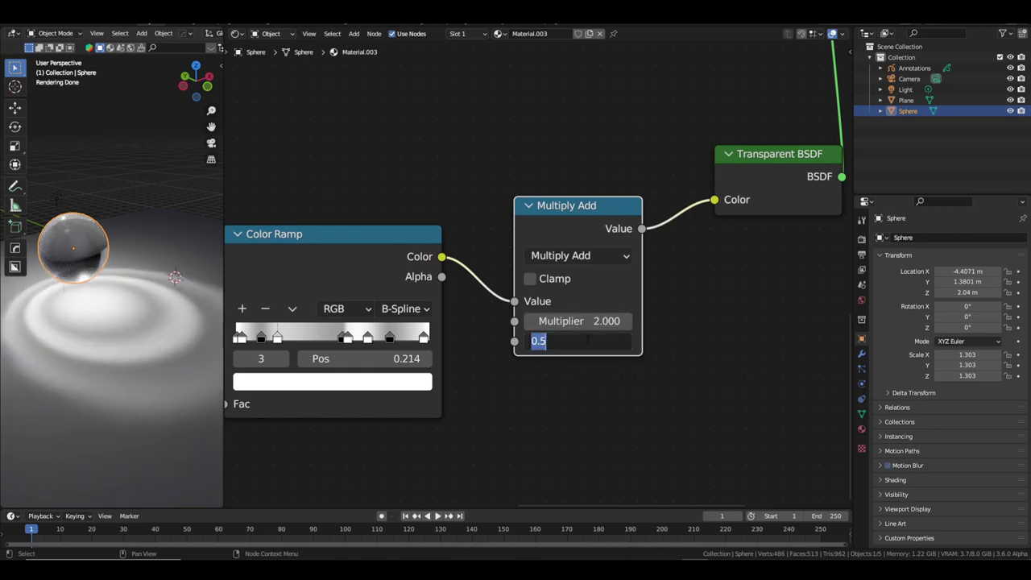
pyautogui.write('.1')
pyautogui.press('Return')
pyautogui.click(580, 321)
pyautogui.write('5')
pyautogui.press('Return')
# Step: Pan the node tree, try a lower Multiplier, then restore it to 1.5
pyautogui.scroll(-2, 517, 373)
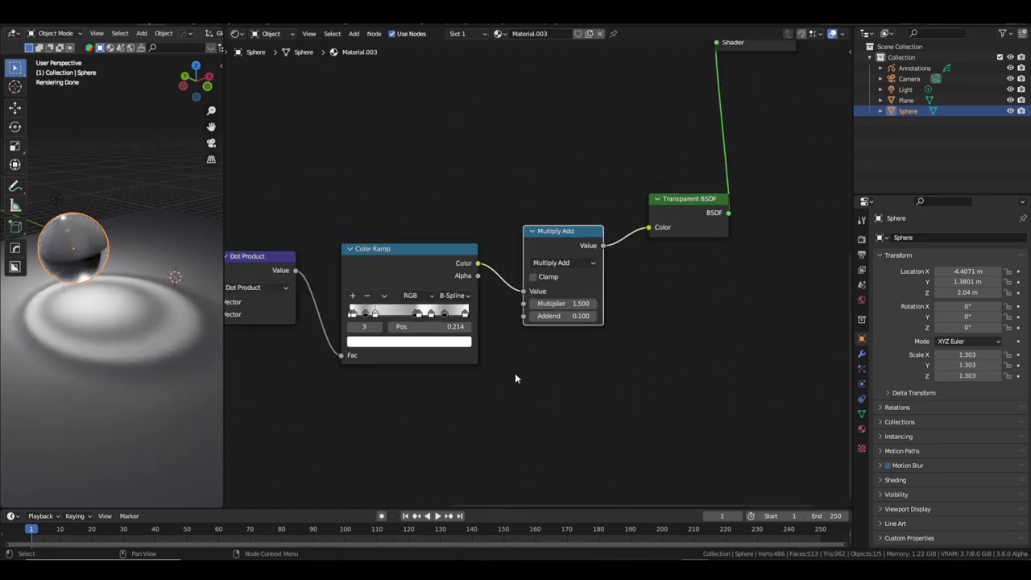
pyautogui.scroll(-1, 564, 354)
pyautogui.moveTo(530, 344); pyautogui.dragTo(632, 343, button='middle')
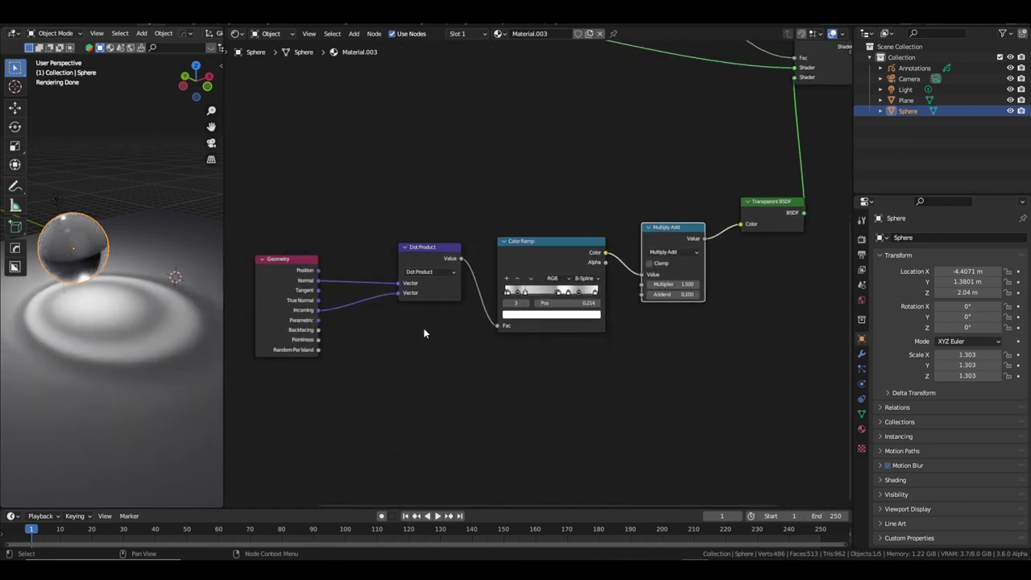
pyautogui.moveTo(421, 328); pyautogui.dragTo(687, 338, button='middle')
pyautogui.moveTo(689, 302); pyautogui.dragTo(661, 302)
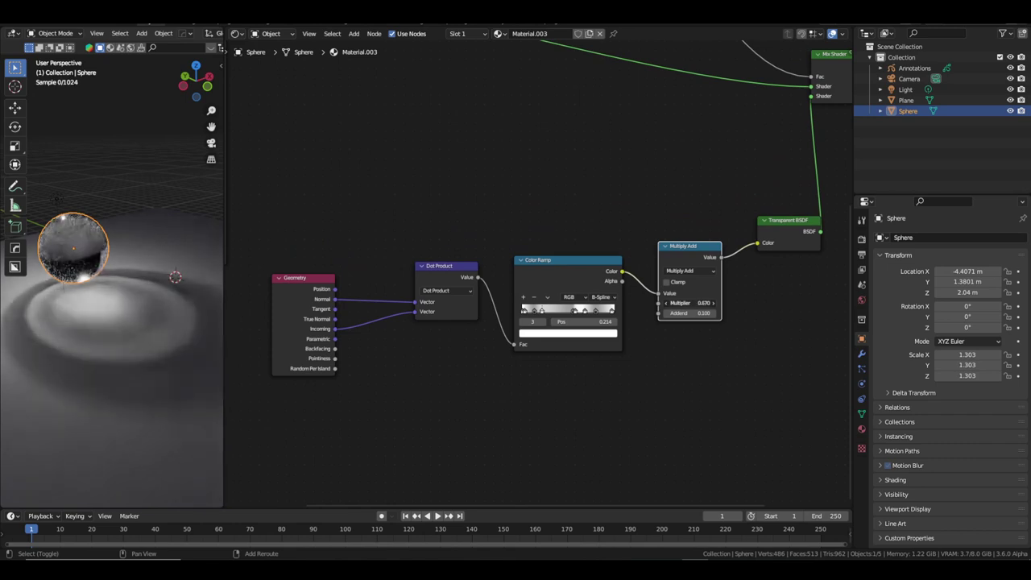
pyautogui.click(689, 302)
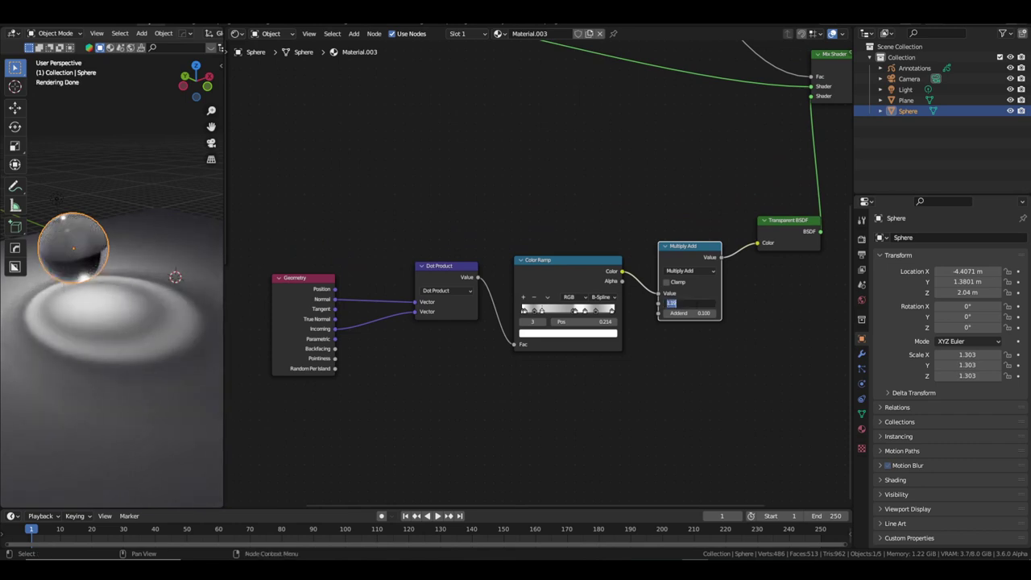
pyautogui.write('1.5')
pyautogui.press('Return')
# Step: Add a Mix Color node on the link between Multiply Add and Transparent BSDF
pyautogui.moveTo(169, 242); pyautogui.dragTo(143, 239, button='middle')
pyautogui.scroll(-2, 524, 201)
pyautogui.moveTo(525, 202); pyautogui.dragTo(542, 237, button='middle')
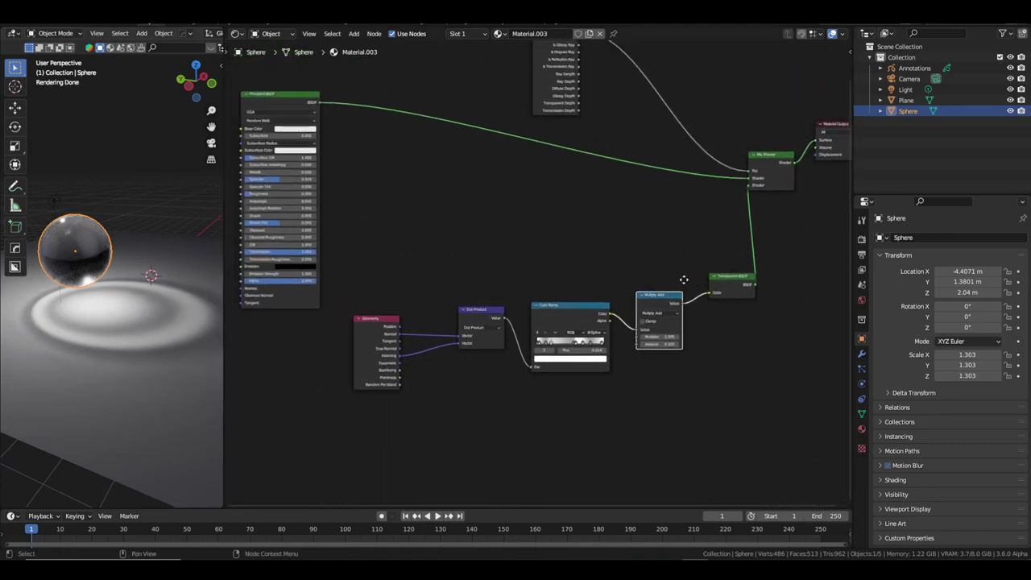
pyautogui.scroll(2, 583, 294)
pyautogui.scroll(2, 583, 294)
pyautogui.moveTo(583, 294); pyautogui.dragTo(534, 295, button='middle')
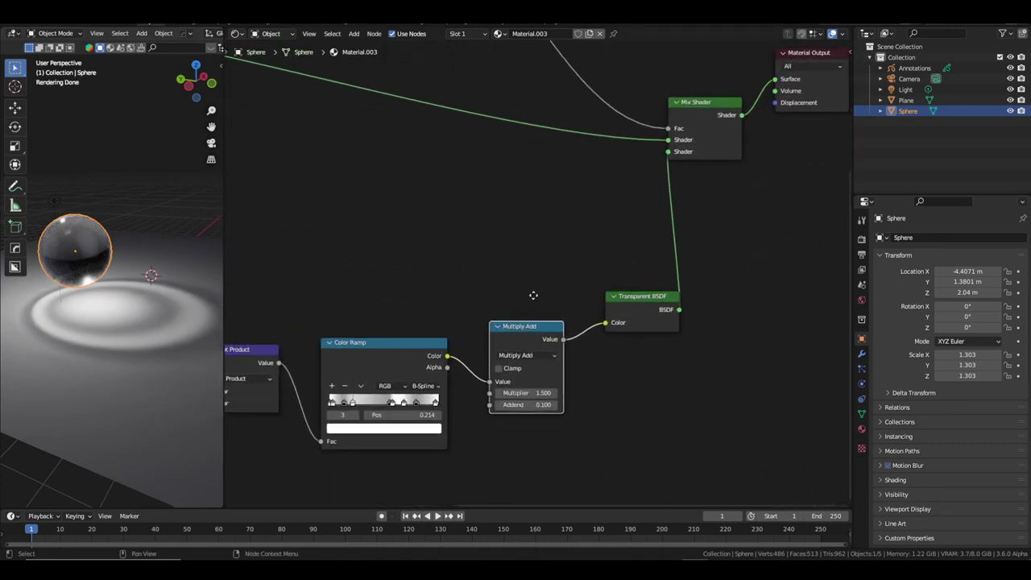
pyautogui.hotkey('shift', 'a')
pyautogui.click(585, 353)
pyautogui.write('MIX')
pyautogui.click(620, 383)
pyautogui.click(580, 347)
# Step: Set the Mix blend mode to Color, adjust the grey B colour and tweak the Factor
pyautogui.scroll(2, 671, 369)
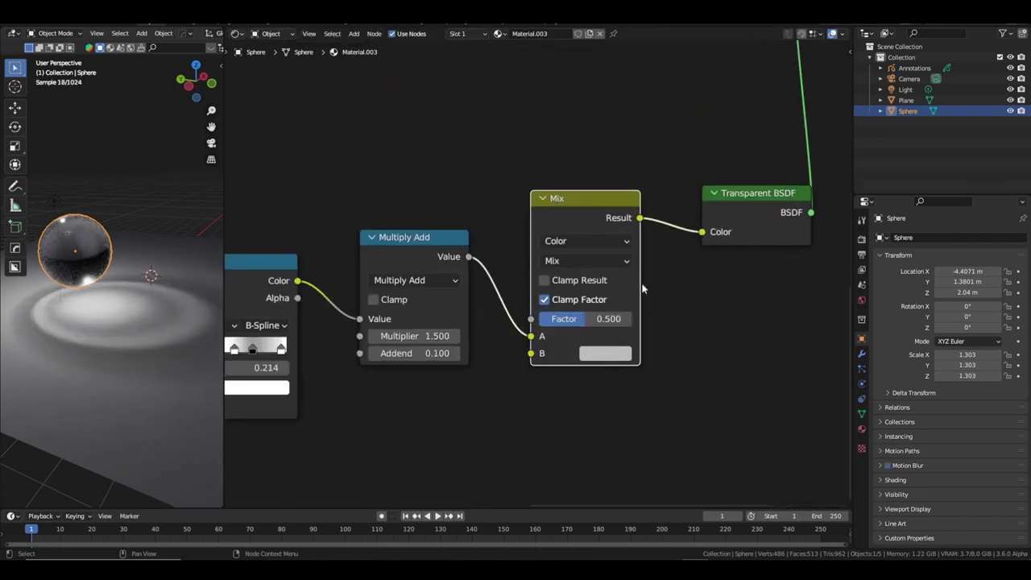
pyautogui.click(577, 261)
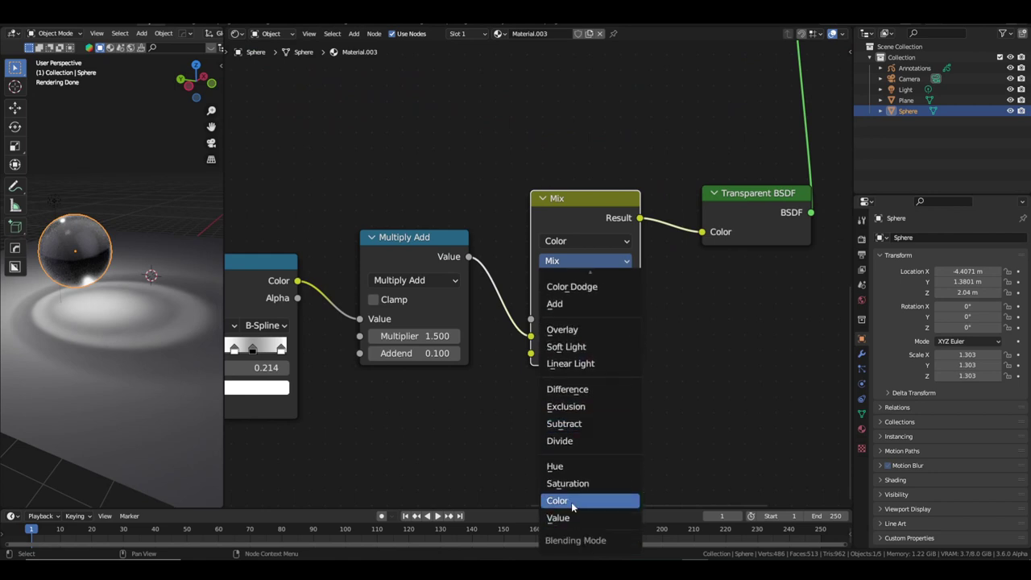
pyautogui.click(571, 502)
pyautogui.click(609, 355)
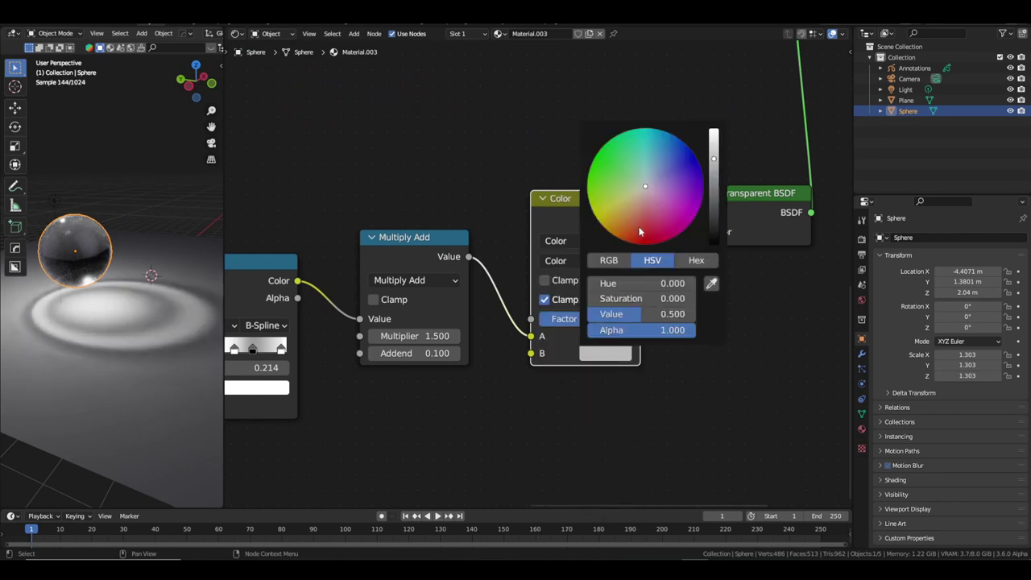
pyautogui.moveTo(640, 232); pyautogui.dragTo(645, 186)
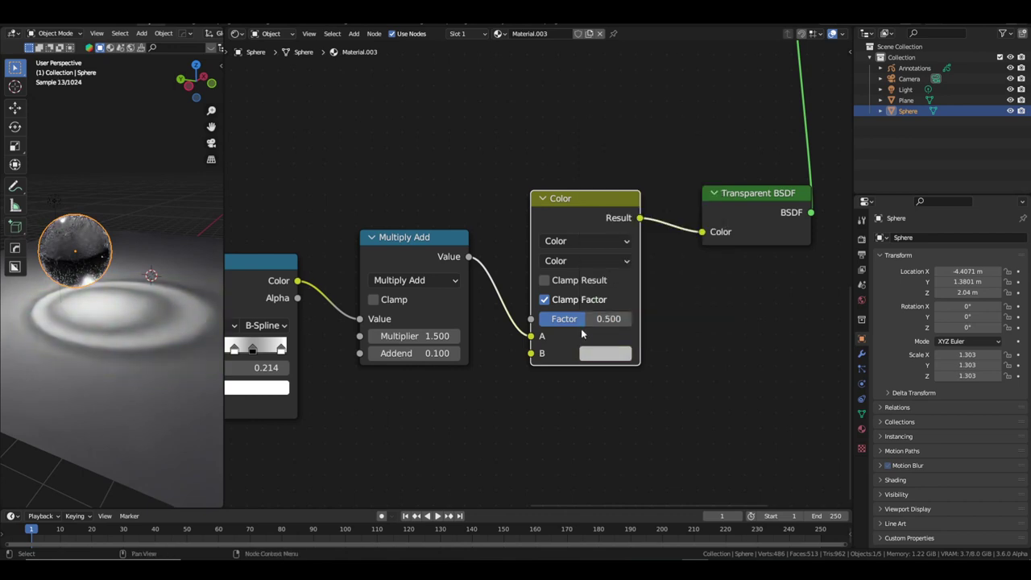
pyautogui.moveTo(583, 321); pyautogui.dragTo(574, 321)
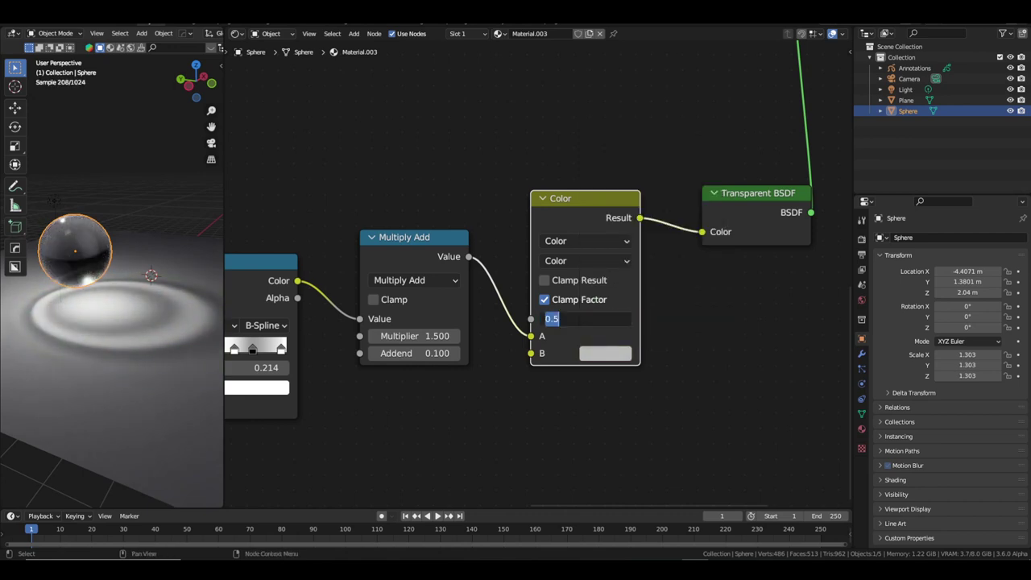
pyautogui.scroll(-2, 514, 392)
pyautogui.scroll(-3, 378, 277)
pyautogui.scroll(-2, 377, 277)
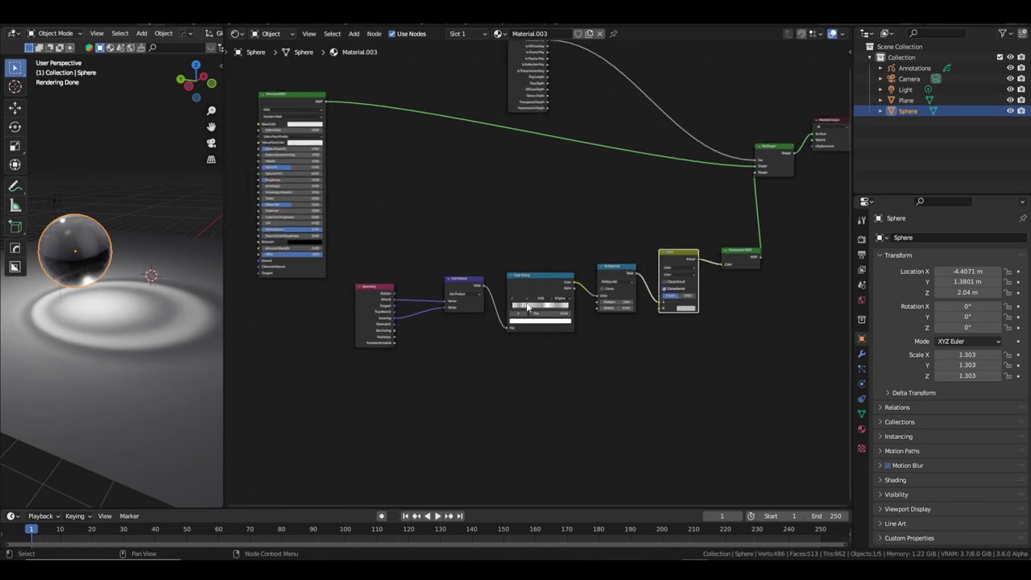
# Step: Rearrange the node tree, moving Principled BSDF up and Light Path aside
pyautogui.moveTo(393, 224); pyautogui.dragTo(495, 261, button='middle')
pyautogui.moveTo(403, 153); pyautogui.dragTo(664, 128)
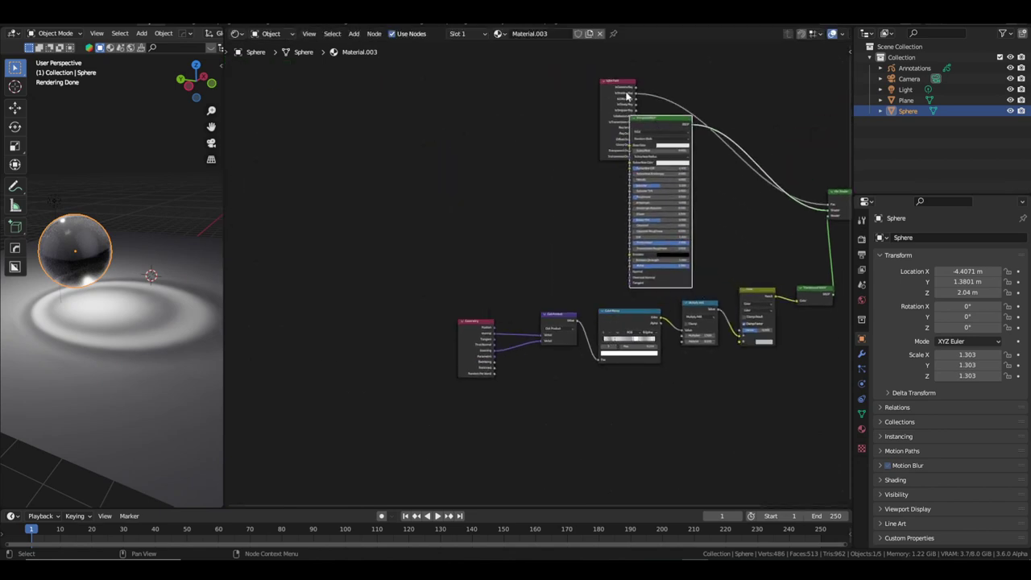
pyautogui.moveTo(614, 90); pyautogui.dragTo(733, 47)
pyautogui.scroll(1, 749, 163)
pyautogui.scroll(1, 749, 163)
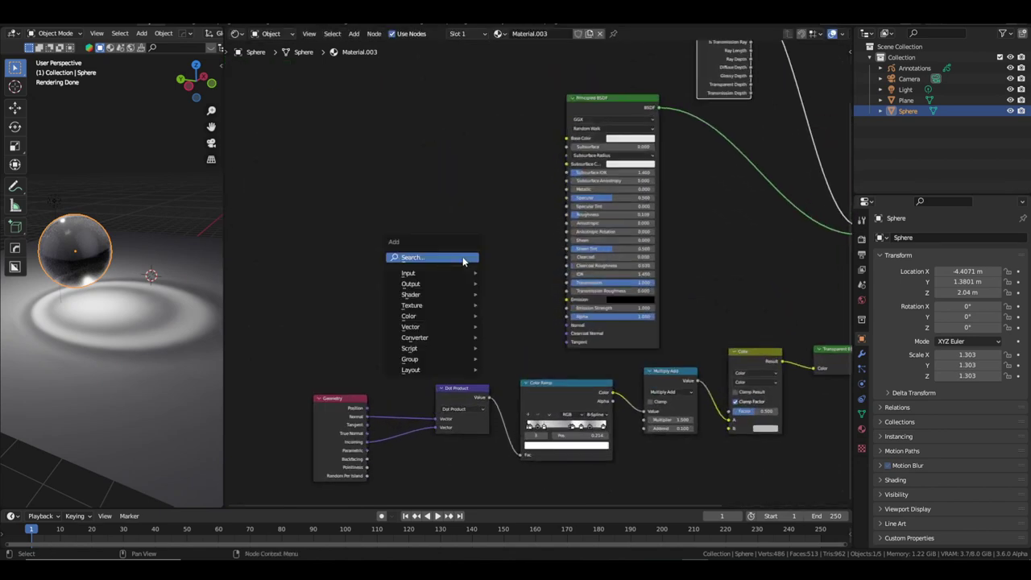
# Step: Add a Voronoi Texture node and place it on the left
pyautogui.click(463, 258)
pyautogui.press('Return')
pyautogui.click(475, 254)
pyautogui.scroll(2, 540, 269)
pyautogui.press('g')
pyautogui.click(443, 293)
pyautogui.scroll(1, 443, 294)
# Step: Add a Bump node beside Principled BSDF and link Voronoi Distance to its Height
pyautogui.hotkey('shift', 'a')
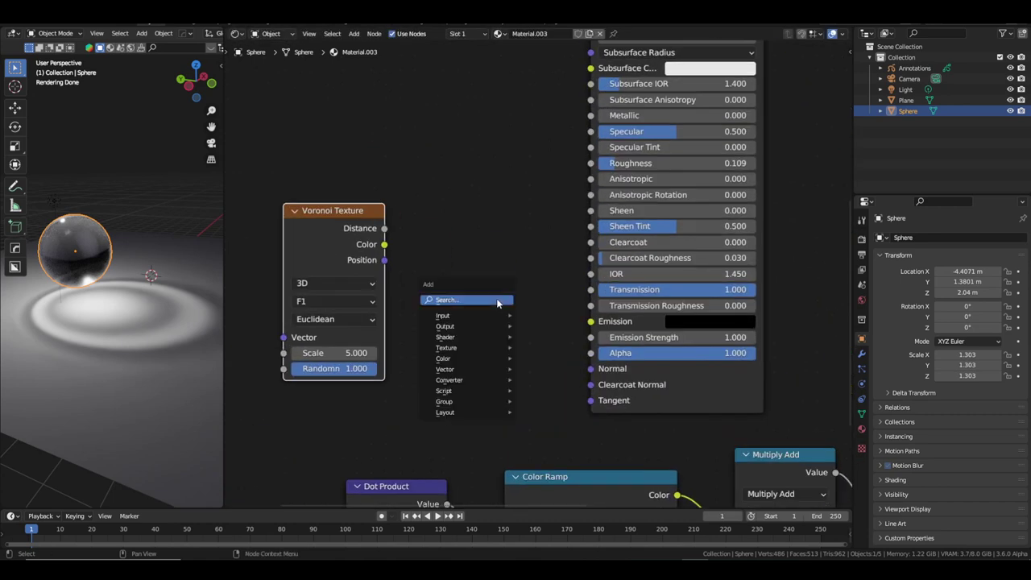
pyautogui.click(497, 298)
pyautogui.write('Bump')
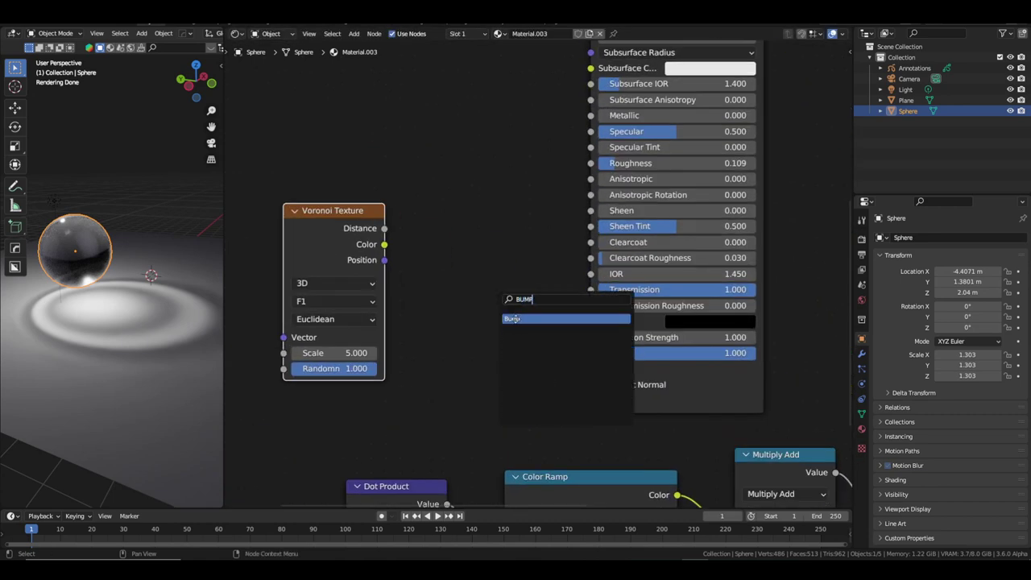
pyautogui.press('Return')
pyautogui.click(531, 321)
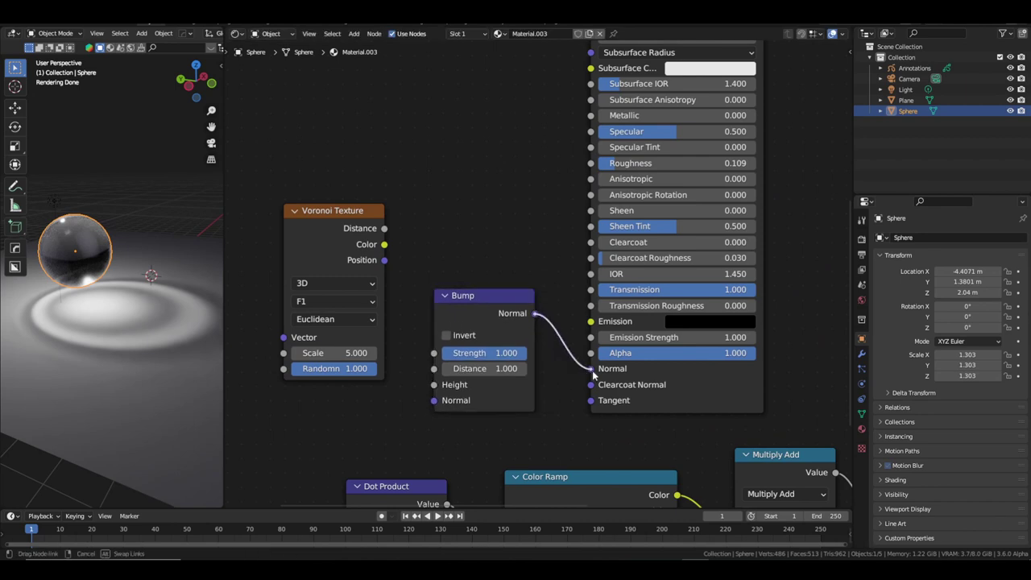
pyautogui.moveTo(385, 229)
pyautogui.mouseDown()
pyautogui.moveTo(441, 401)
pyautogui.moveTo(434, 385)
pyautogui.mouseUp()
# Step: Frame the faceted sphere in the viewport, hide the toolbar and zoom out the node editor
pyautogui.press('KP_Decimal')
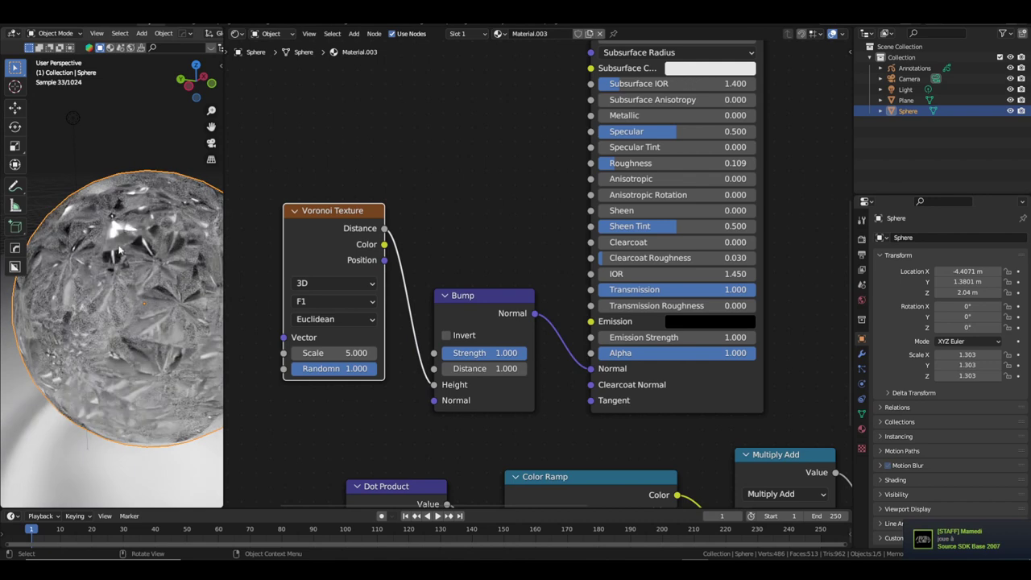
pyautogui.scroll(-3, 156, 340)
pyautogui.scroll(-2, 161, 335)
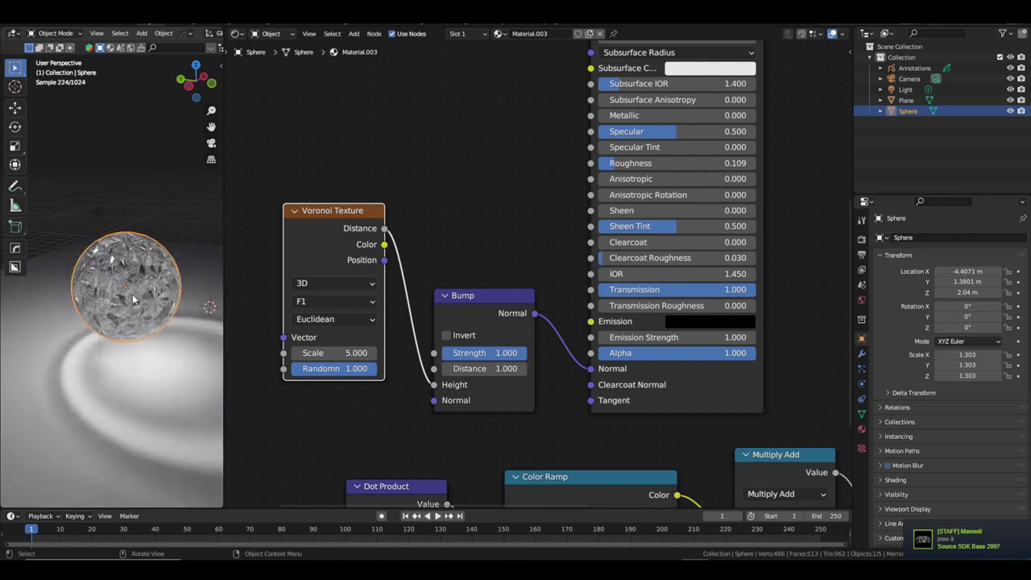
pyautogui.press('t')
pyautogui.scroll(-2, 453, 210)
pyautogui.scroll(-1, 453, 210)
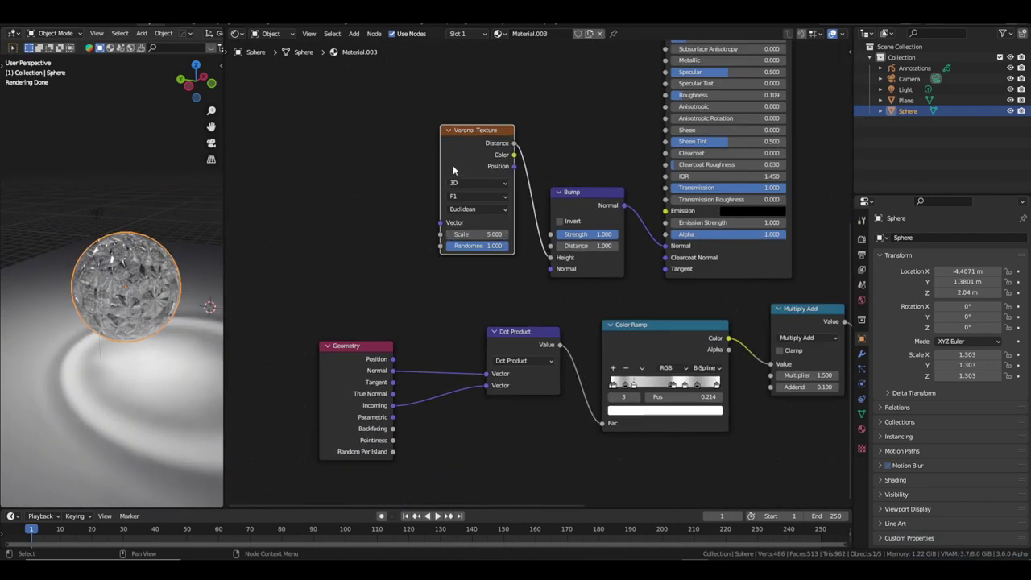
# Step: Move the Voronoi Texture left and place the Bump node beside it
pyautogui.moveTo(452, 168); pyautogui.dragTo(287, 168)
pyautogui.moveTo(556, 200); pyautogui.dragTo(424, 165)
pyautogui.moveTo(424, 165); pyautogui.dragTo(504, 130, button='middle')
pyautogui.moveTo(469, 337); pyautogui.dragTo(389, 348)
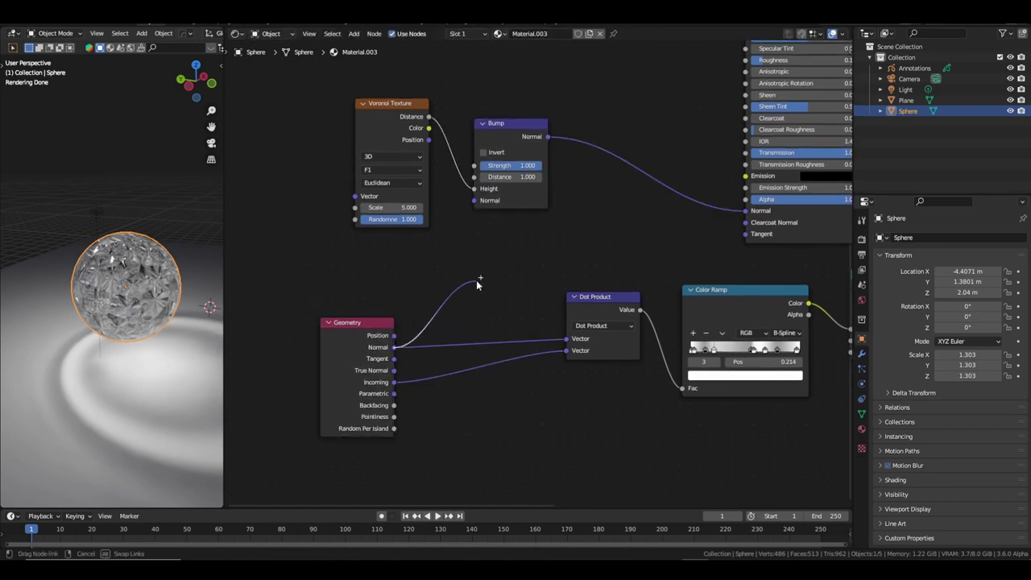
# Step: Add a Project vector math node from Geometry Normal, replacing its direct Dot Product link
pyautogui.moveTo(478, 282); pyautogui.dragTo(477, 282)
pyautogui.write('PROJE')
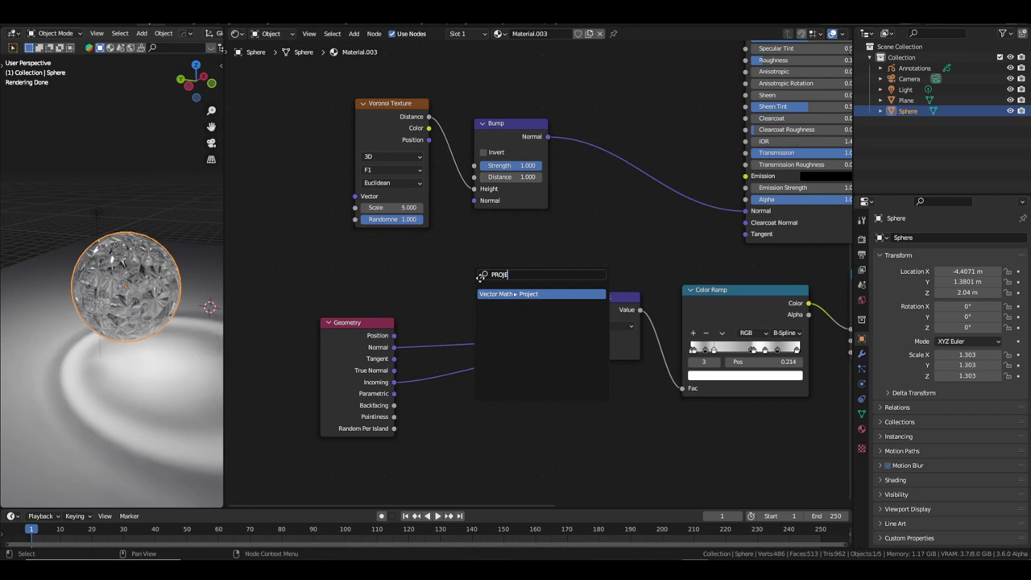
pyautogui.press('Return')
pyautogui.click(483, 254)
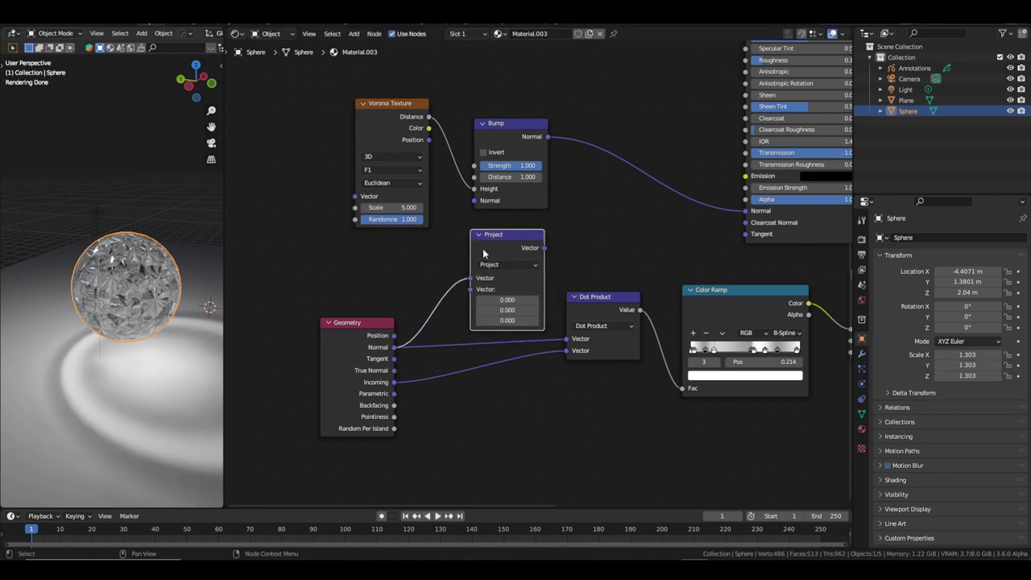
pyautogui.moveTo(581, 270); pyautogui.dragTo(571, 270, button='middle')
pyautogui.moveTo(556, 340); pyautogui.dragTo(568, 342)
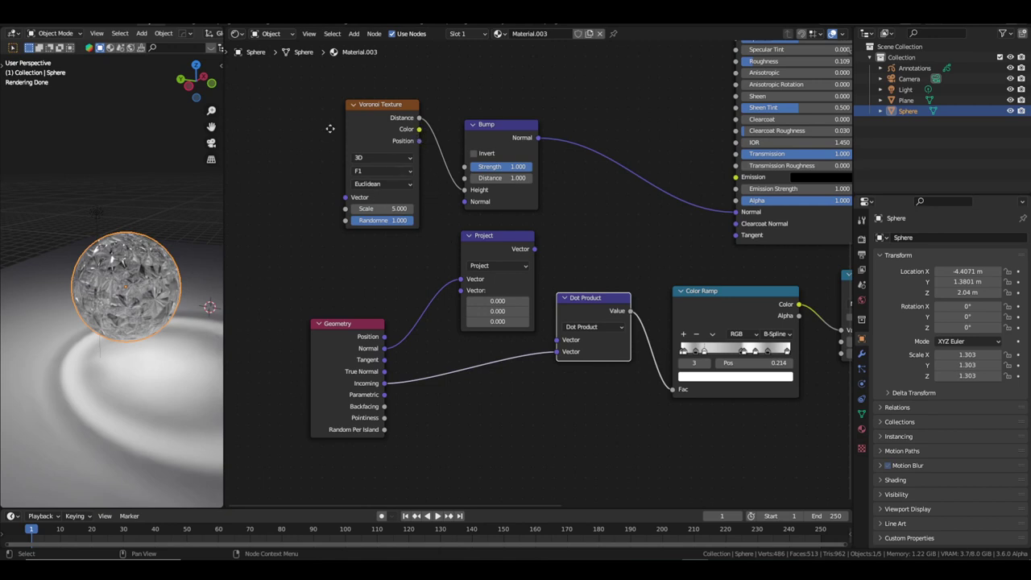
pyautogui.click(283, 129)
# Step: Link the Bump Normal into Project and the Project result into the Dot Product
pyautogui.moveTo(455, 293); pyautogui.dragTo(461, 279)
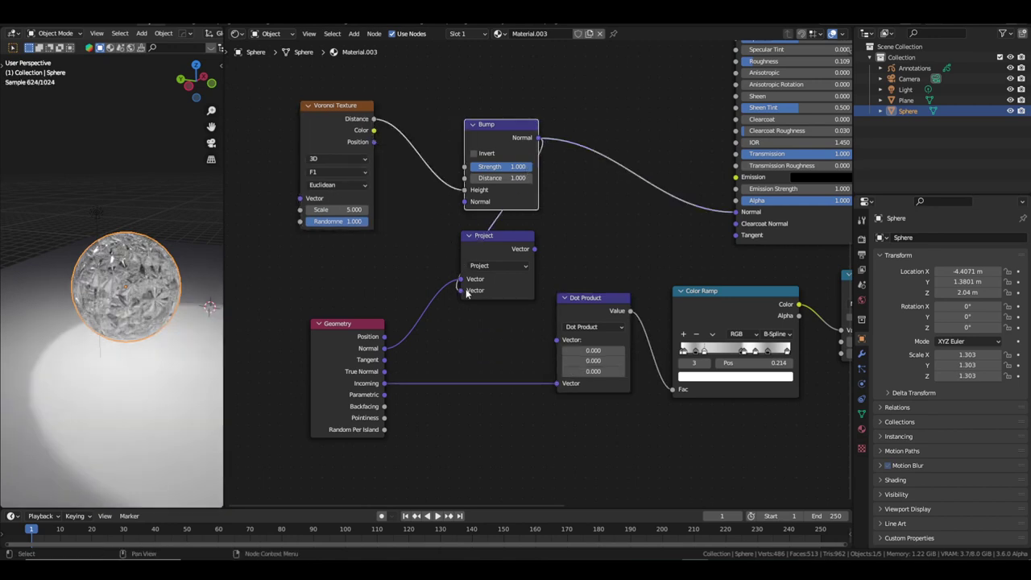
pyautogui.moveTo(465, 287); pyautogui.dragTo(384, 258, button='middle')
pyautogui.moveTo(459, 221); pyautogui.dragTo(486, 327)
pyautogui.scroll(-3, 136, 340)
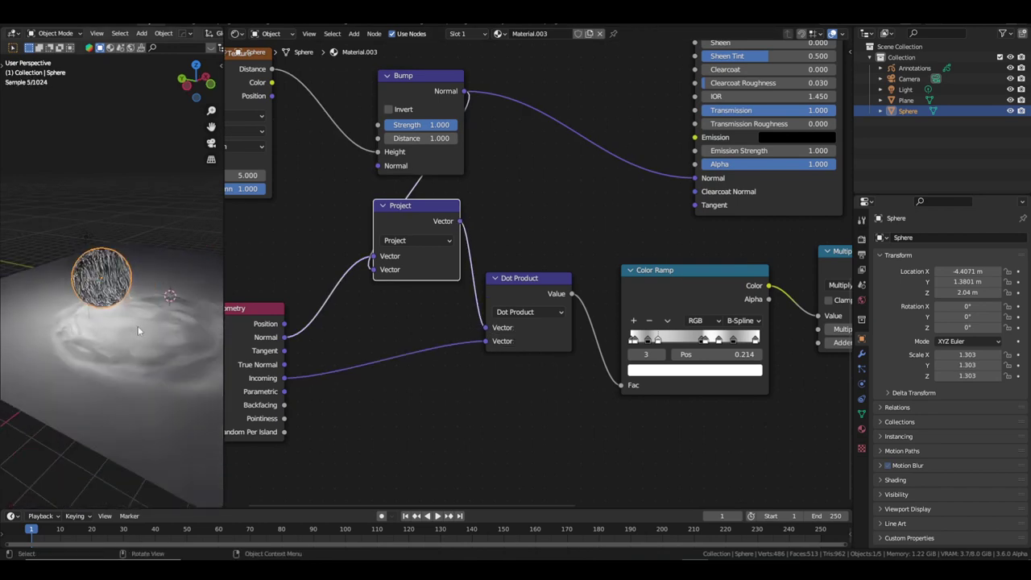
pyautogui.click(118, 255)
# Step: Undo a trial light move and switch the Color Ramp interpolation to Ease
pyautogui.press('g')
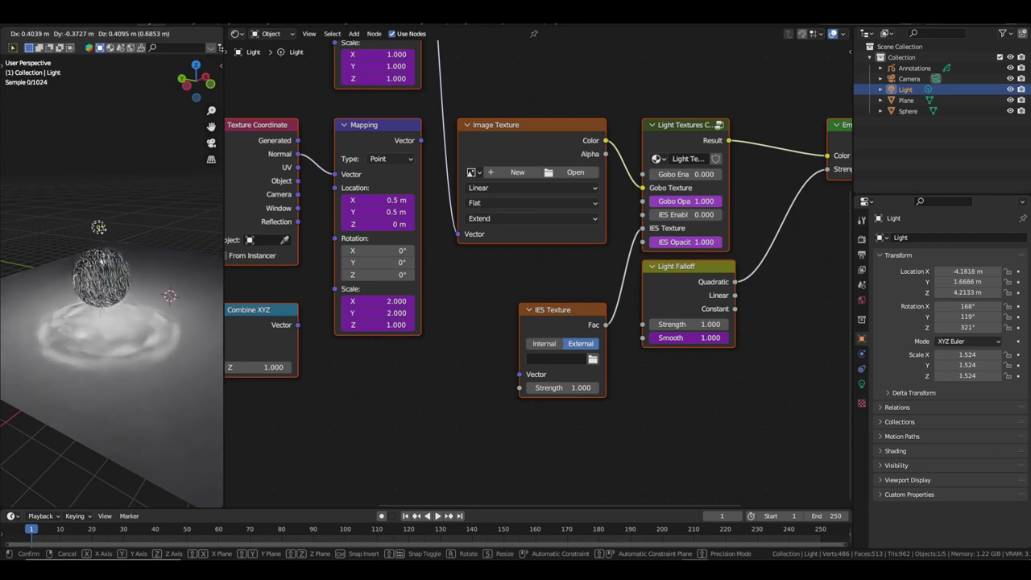
pyautogui.click(103, 251)
pyautogui.hotkey('ctrl', 'z')
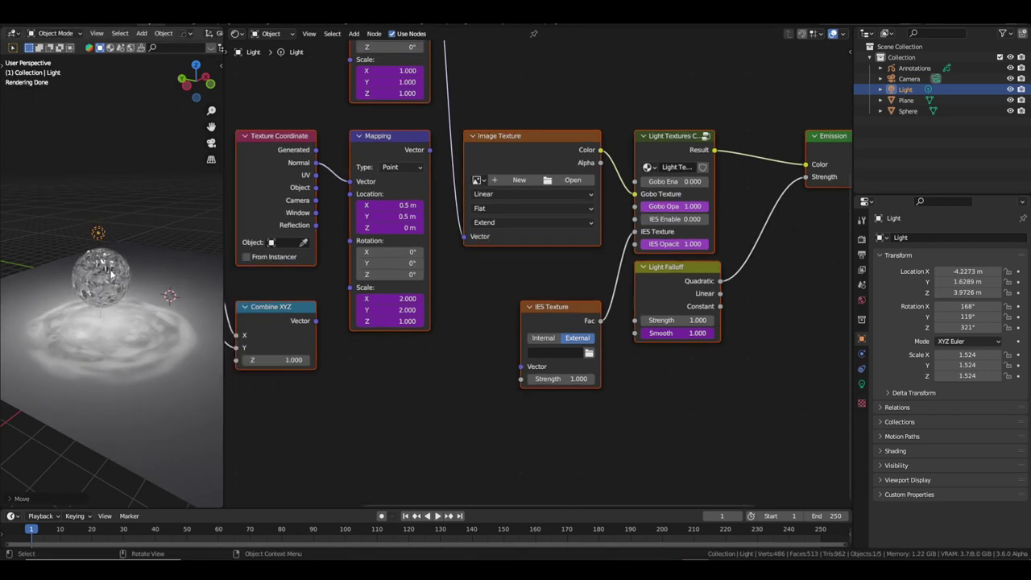
pyautogui.hotkey('ctrl', 'z')
pyautogui.scroll(2, 739, 338)
pyautogui.click(626, 300)
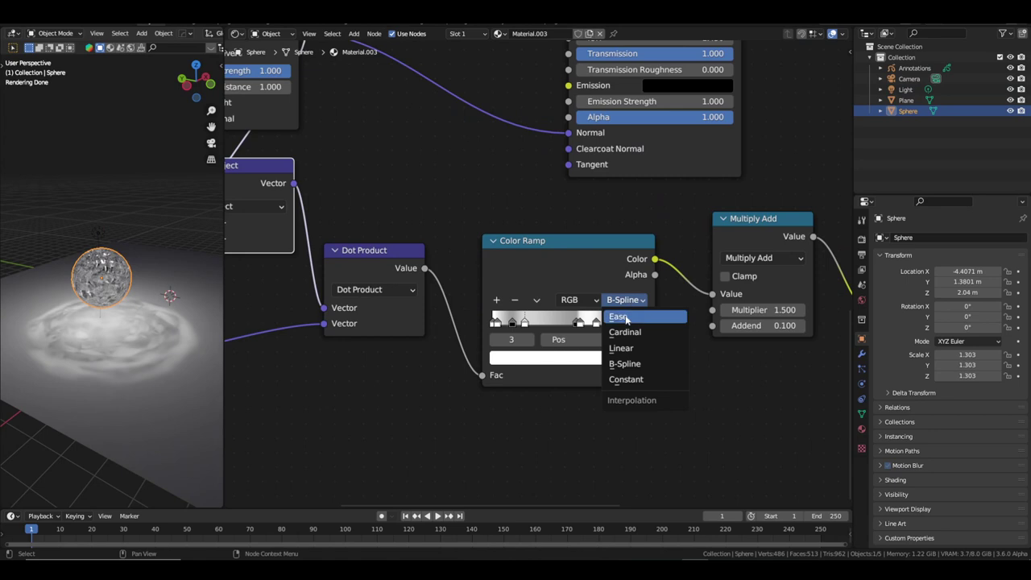
pyautogui.click(619, 319)
# Step: Move the light to a new position
pyautogui.click(99, 238)
pyautogui.press('g')
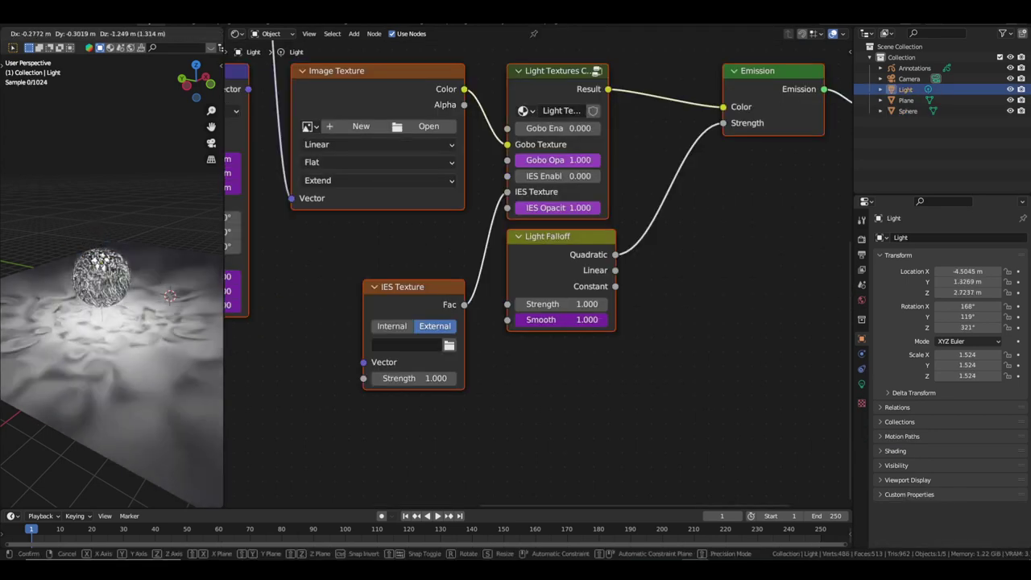
pyautogui.click(121, 266)
# Step: Raise the Multiply Add Addend to 0.360 and lower the sphere in the scene
pyautogui.click(102, 279)
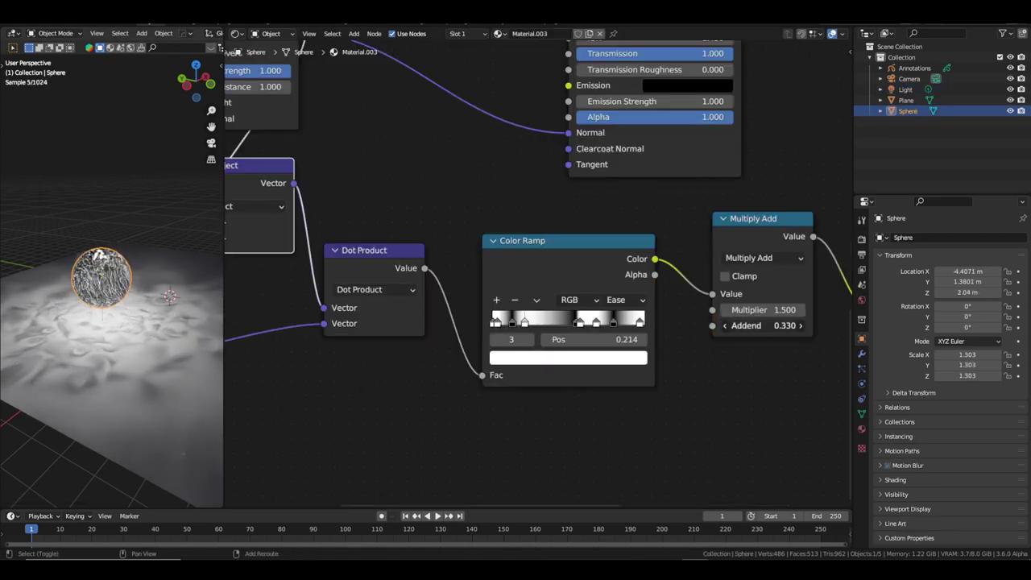
pyautogui.moveTo(762, 326); pyautogui.dragTo(769, 325)
pyautogui.moveTo(105, 278); pyautogui.dragTo(129, 284, button='middle')
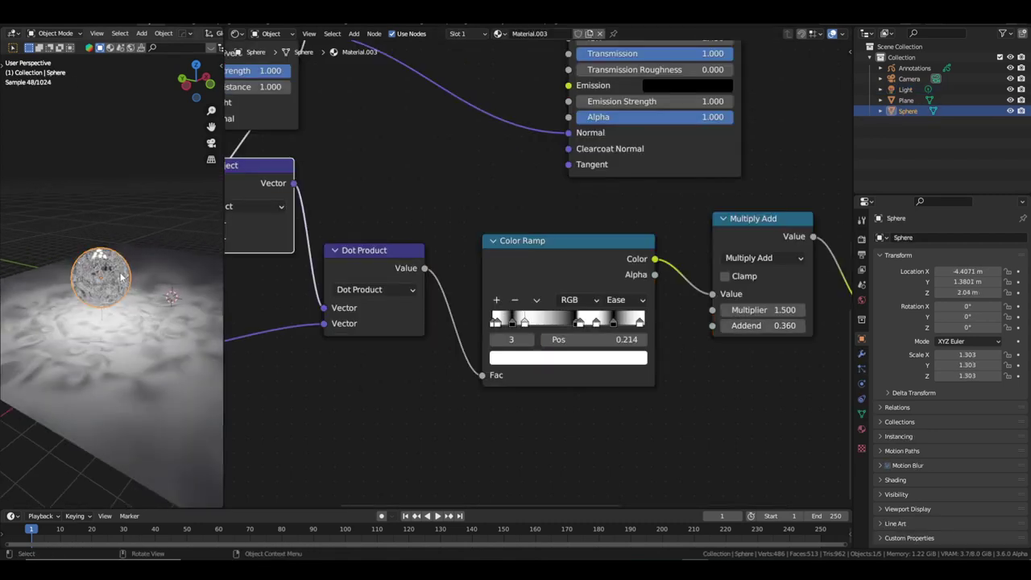
pyautogui.press('g')
pyautogui.click(121, 290)
pyautogui.scroll(-3, 452, 251)
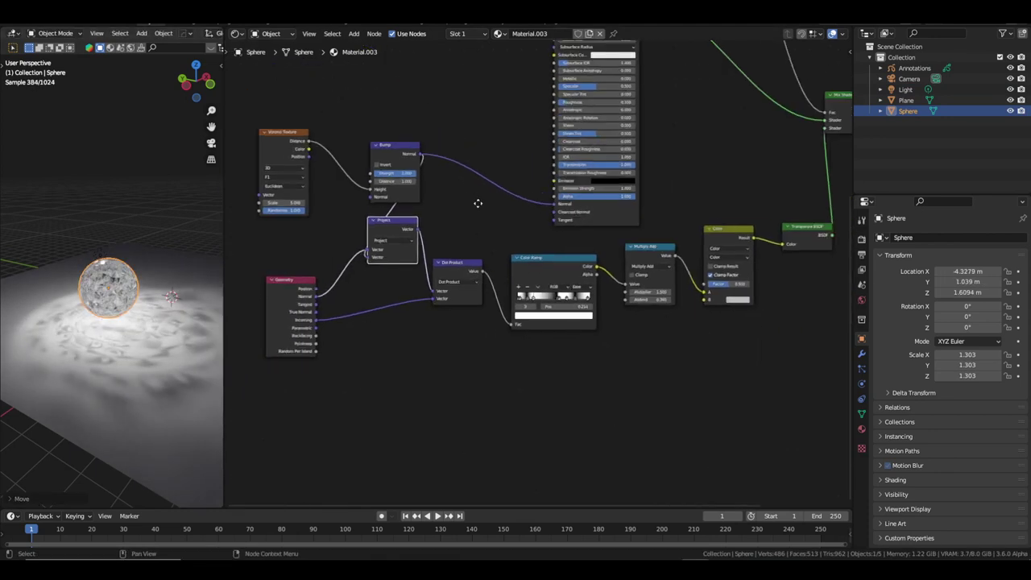
# Step: Add an RGB colour node beside the Principled BSDF
pyautogui.scroll(-2, 473, 194)
pyautogui.hotkey('shift', 'a')
pyautogui.click(493, 165)
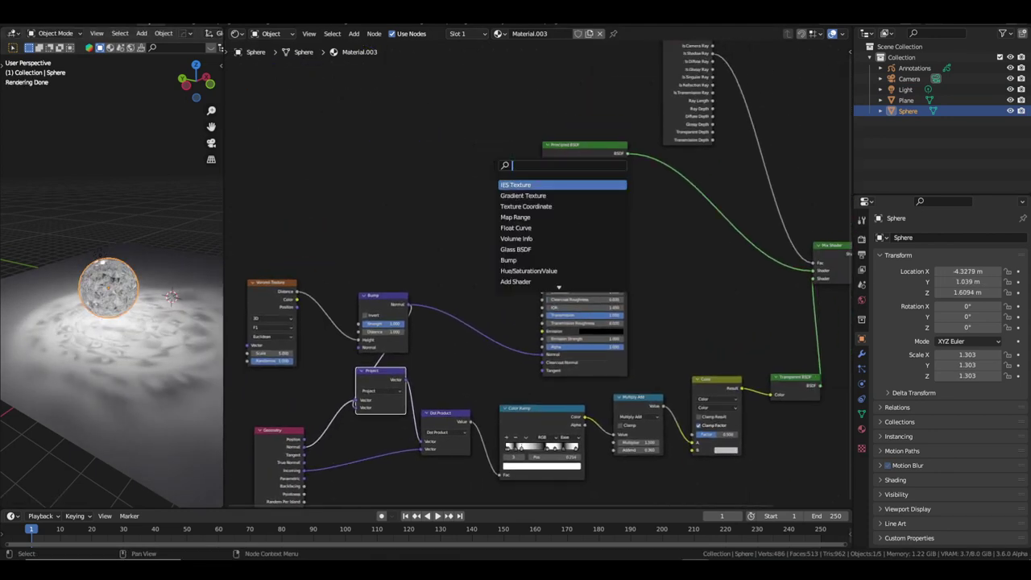
pyautogui.write('RGB')
pyautogui.press('Return')
pyautogui.click(523, 161)
pyautogui.scroll(2, 520, 151)
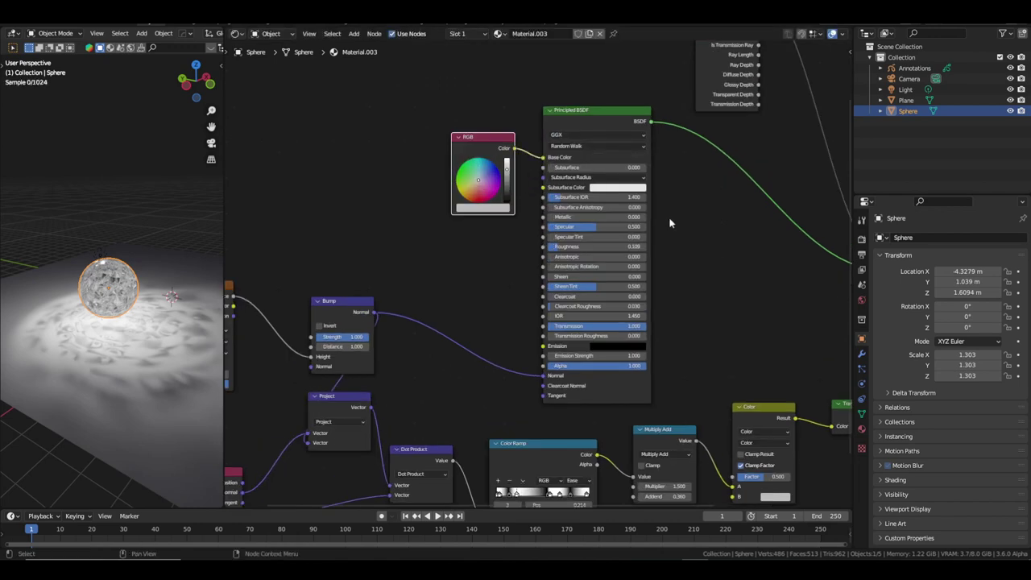
pyautogui.moveTo(669, 223); pyautogui.dragTo(512, 176, button='middle')
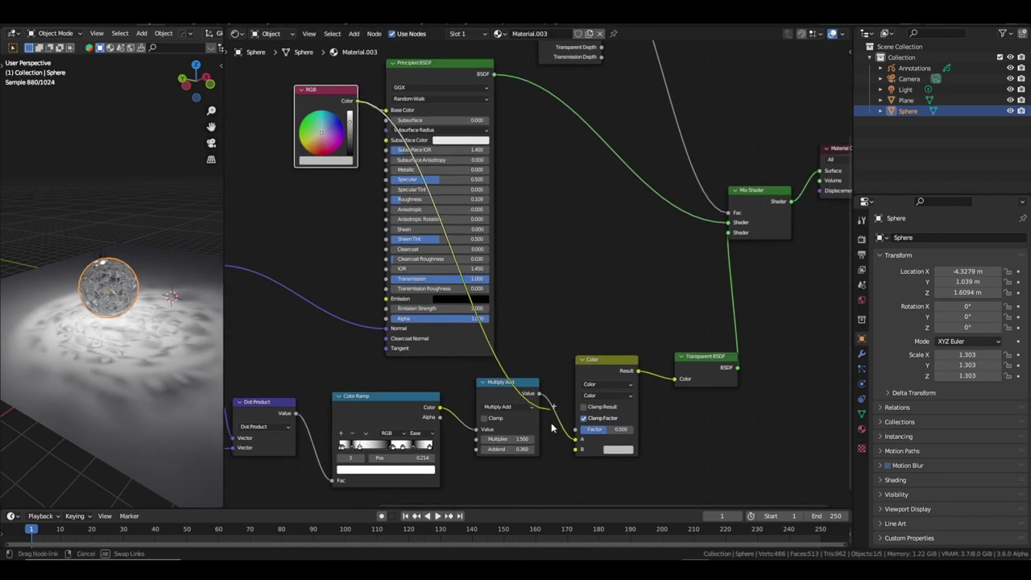
# Step: Brighten the RGB colour and tint it light cyan for the glass
pyautogui.moveTo(576, 454); pyautogui.dragTo(575, 452)
pyautogui.scroll(3, 399, 174)
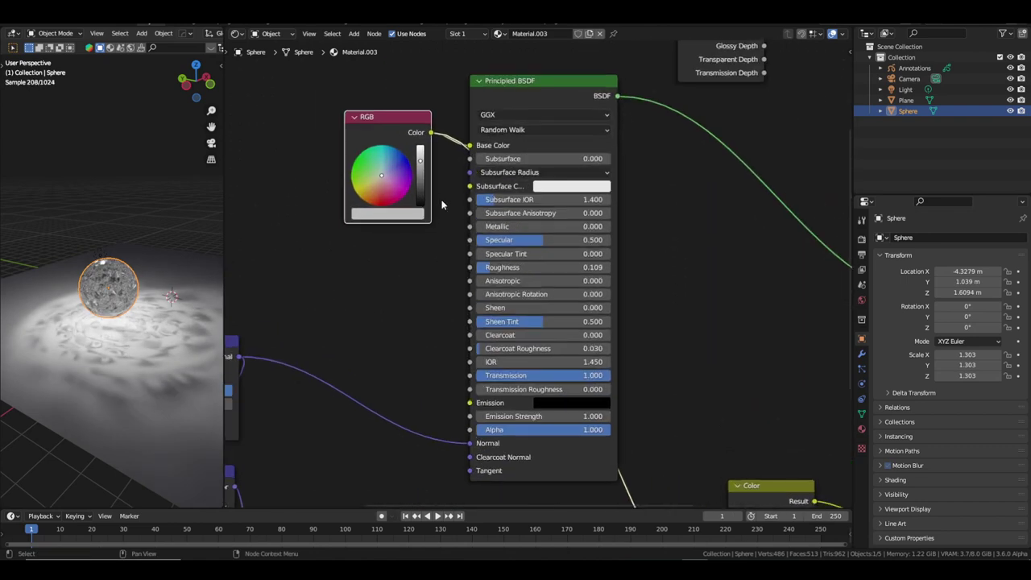
pyautogui.scroll(1, 399, 174)
pyautogui.moveTo(389, 135); pyautogui.dragTo(388, 122)
pyautogui.moveTo(389, 122); pyautogui.dragTo(464, 268, button='middle')
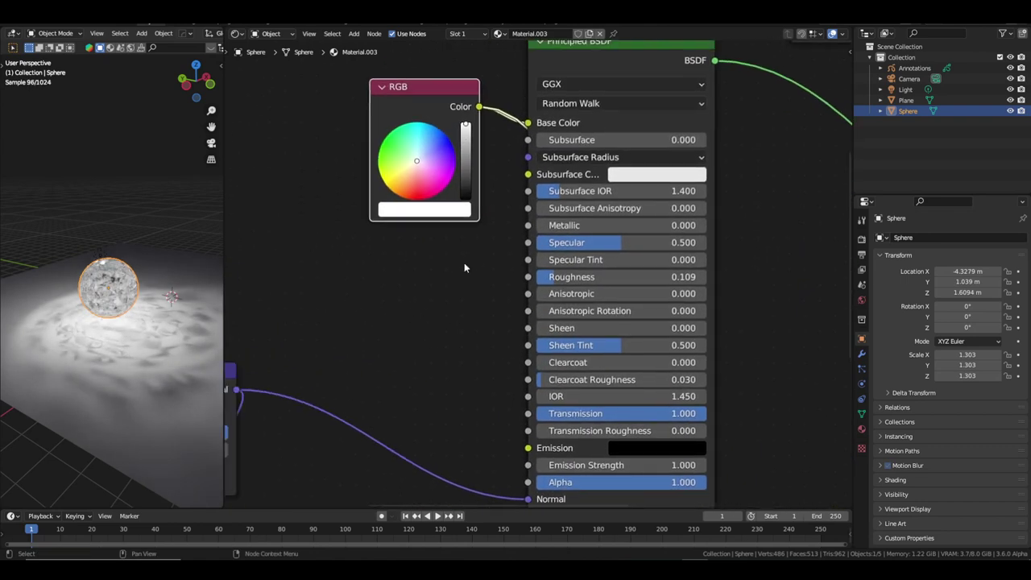
pyautogui.click(425, 151)
pyautogui.click(415, 155)
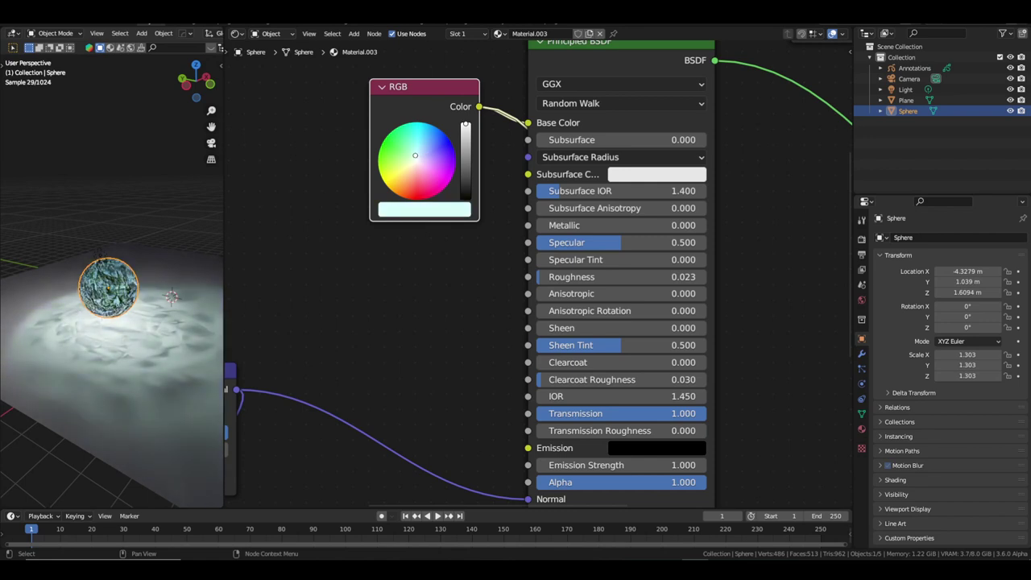
pyautogui.click(171, 297)
# Step: Reposition the light and weaken the Bump Strength to 0.408
pyautogui.press('g')
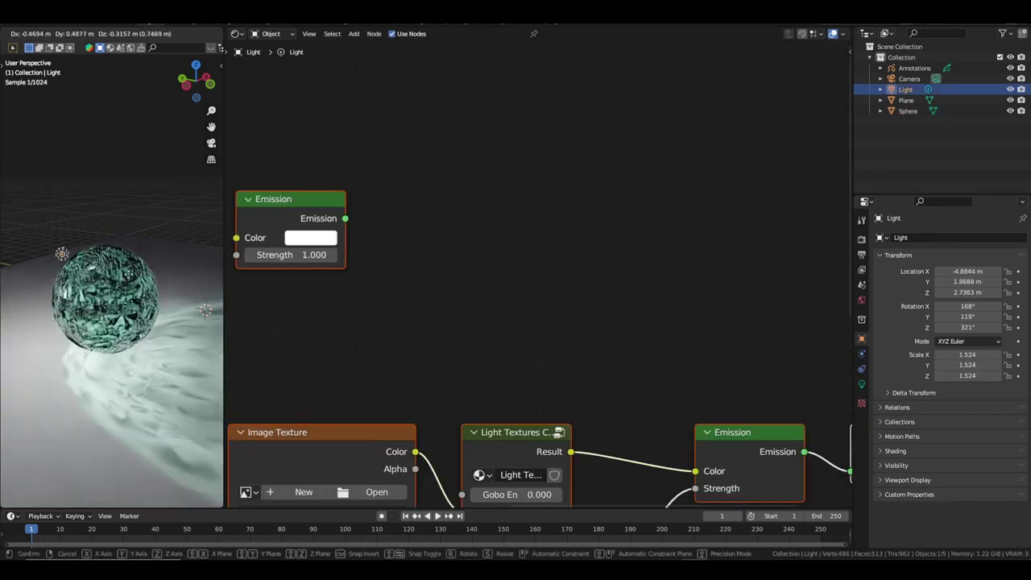
pyautogui.click(160, 310)
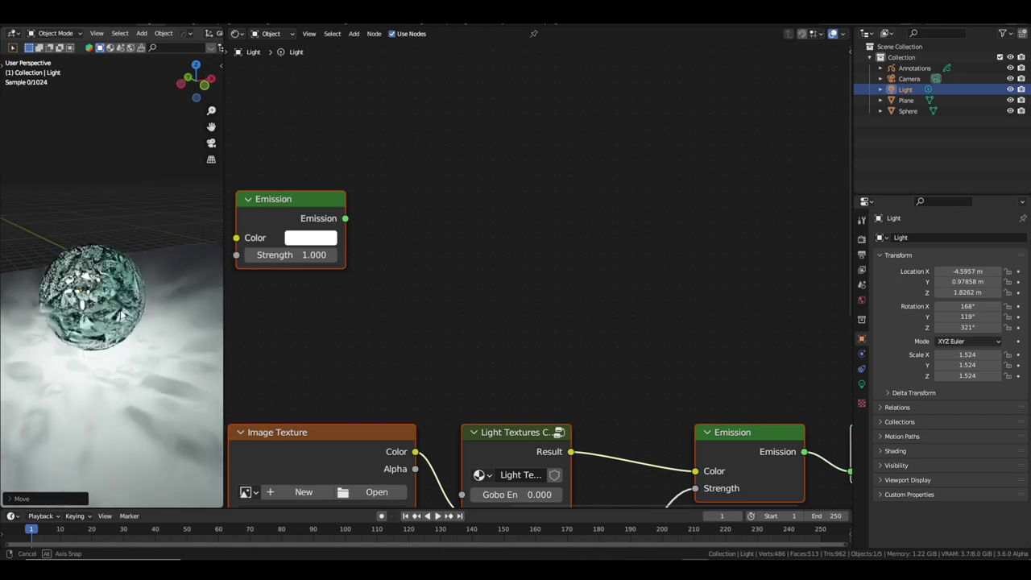
pyautogui.click(120, 302)
pyautogui.scroll(-3, 404, 361)
pyautogui.moveTo(554, 432); pyautogui.dragTo(555, 376, button='middle')
pyautogui.scroll(2, 554, 371)
pyautogui.moveTo(515, 209)
pyautogui.mouseDown()
pyautogui.moveTo(452, 209)
pyautogui.moveTo(484, 208)
pyautogui.mouseUp()
# Step: Lower the sphere vertically to Z 1.1907 m, reduce Voronoi Randomness, and orbit around it
pyautogui.press('g')
pyautogui.press('z')
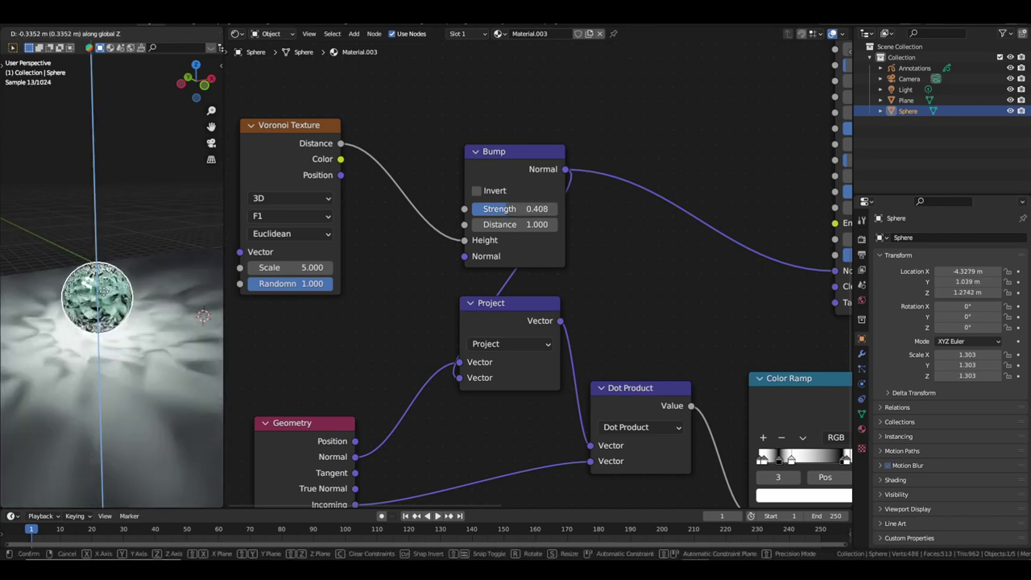
pyautogui.click(104, 298)
pyautogui.moveTo(367, 260); pyautogui.dragTo(487, 251, button='middle')
pyautogui.moveTo(419, 276)
pyautogui.mouseDown()
pyautogui.moveTo(378, 275)
pyautogui.moveTo(415, 275)
pyautogui.mouseUp()
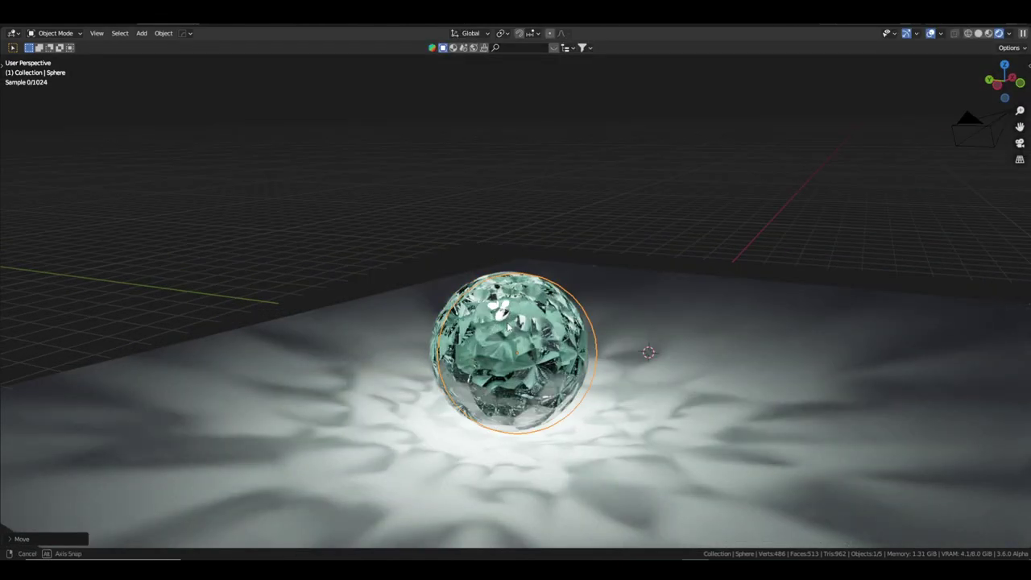
pyautogui.moveTo(254, 321)
pyautogui.mouseDown(button='middle')
pyautogui.moveTo(639, 287)
pyautogui.moveTo(566, 527)
pyautogui.mouseUp(button='middle')
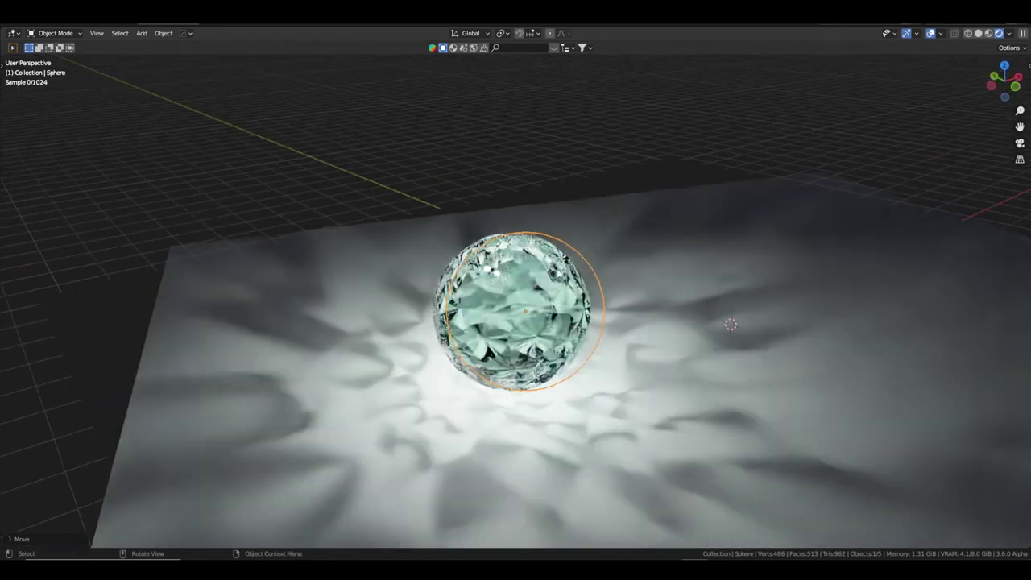
pyautogui.moveTo(566, 527); pyautogui.dragTo(730, 324, button='middle')
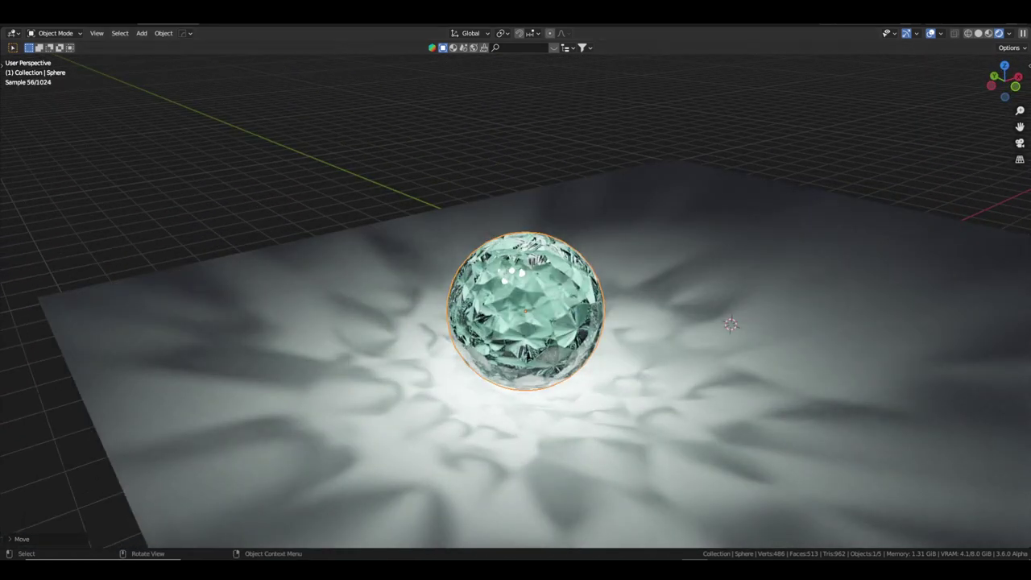